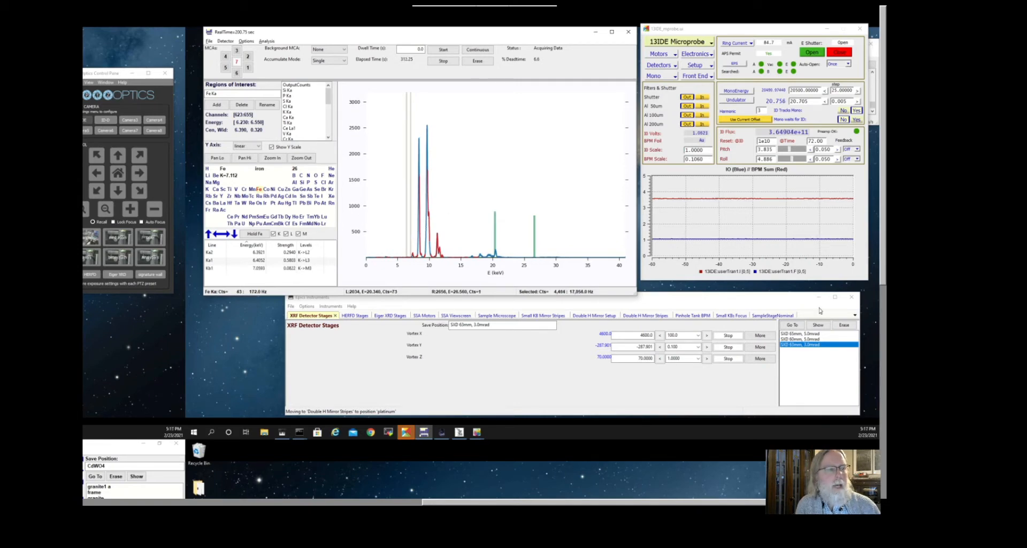
Step: Look over the XAFS scan, scan plot and sample microscope windows, and return to the XRF spectrum
drag(884, 250, 884, 509)
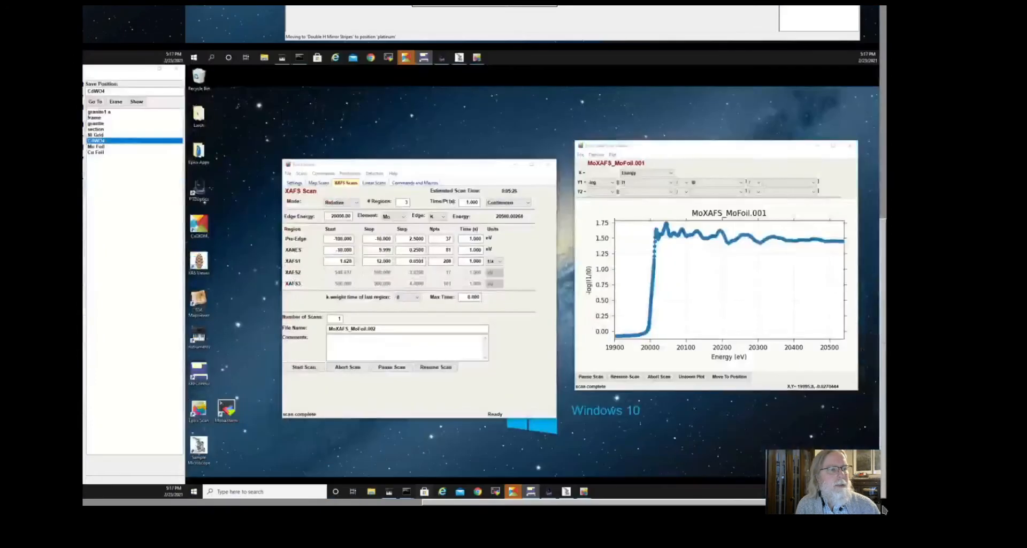
drag(813, 501, 464, 498)
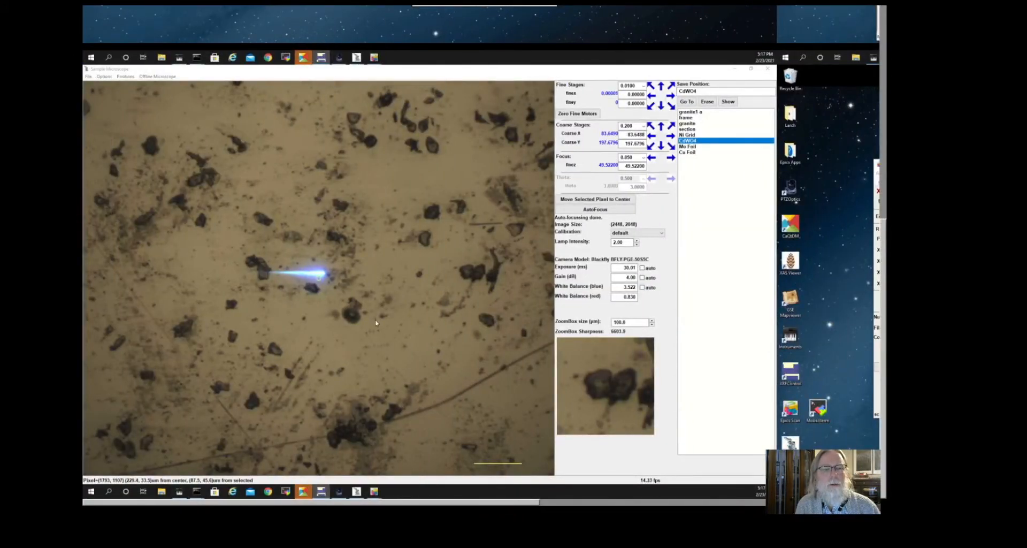
drag(519, 500, 858, 500)
drag(883, 468, 883, 253)
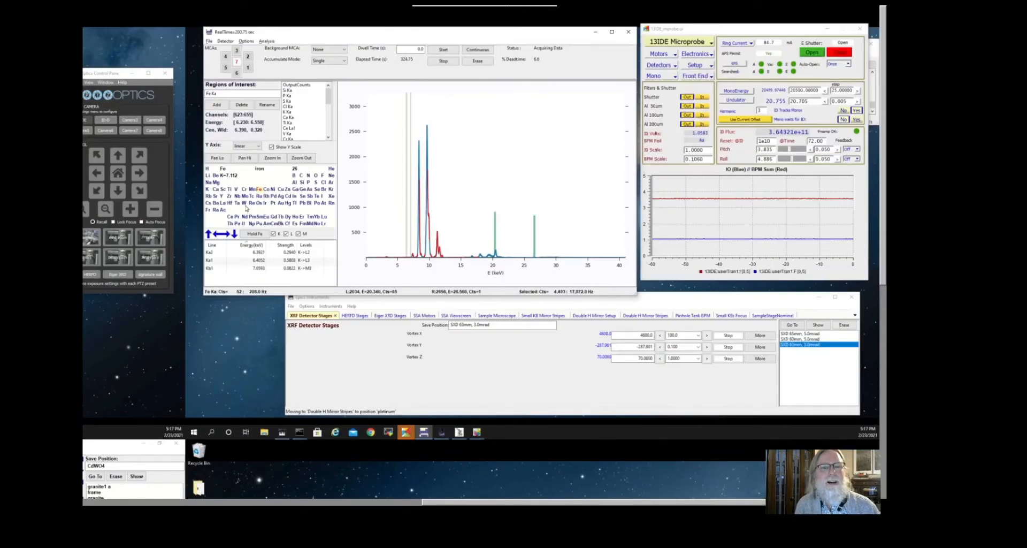
Step: Display the tantalum emission lines on the XRF spectrum and set the Y axis to a log scale
click(241, 203)
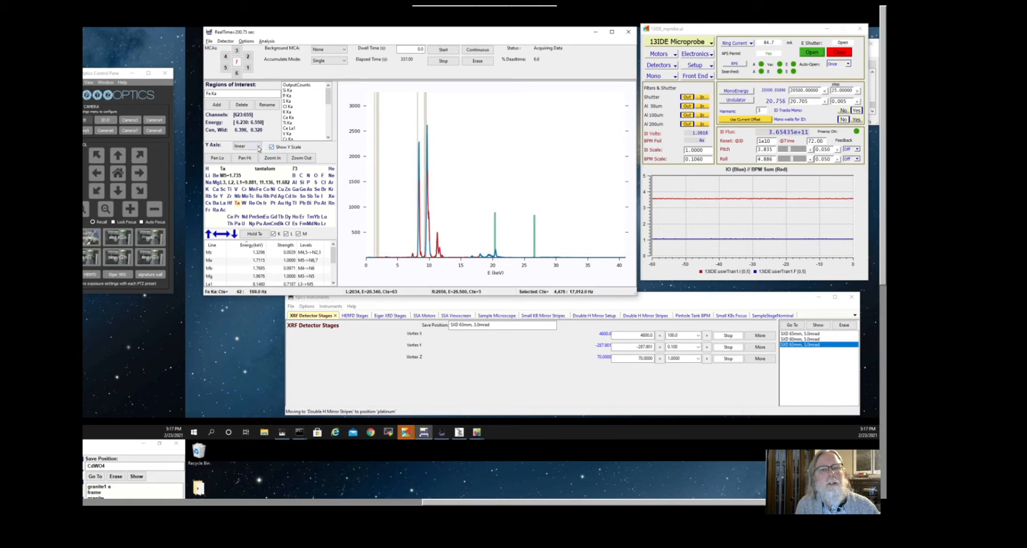
click(259, 146)
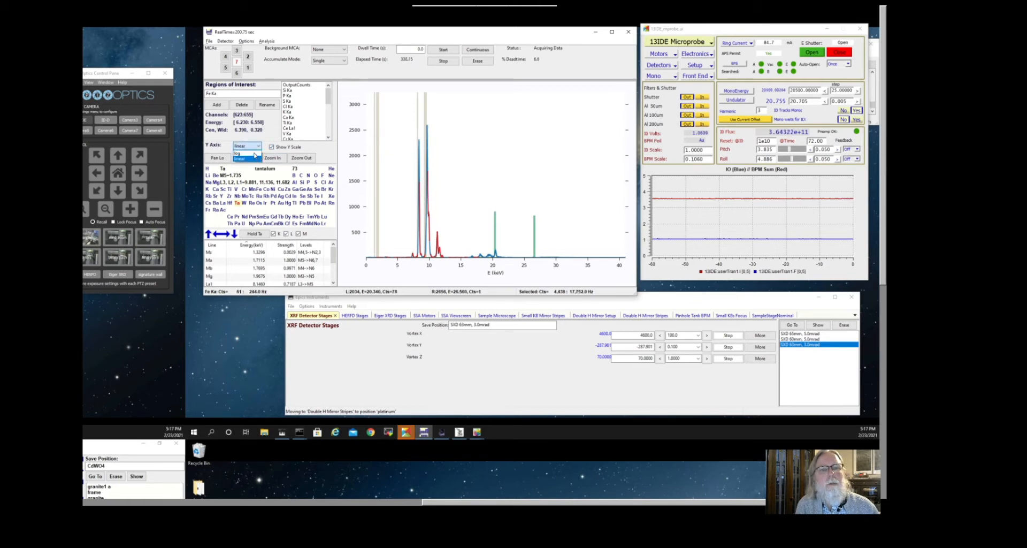
click(249, 153)
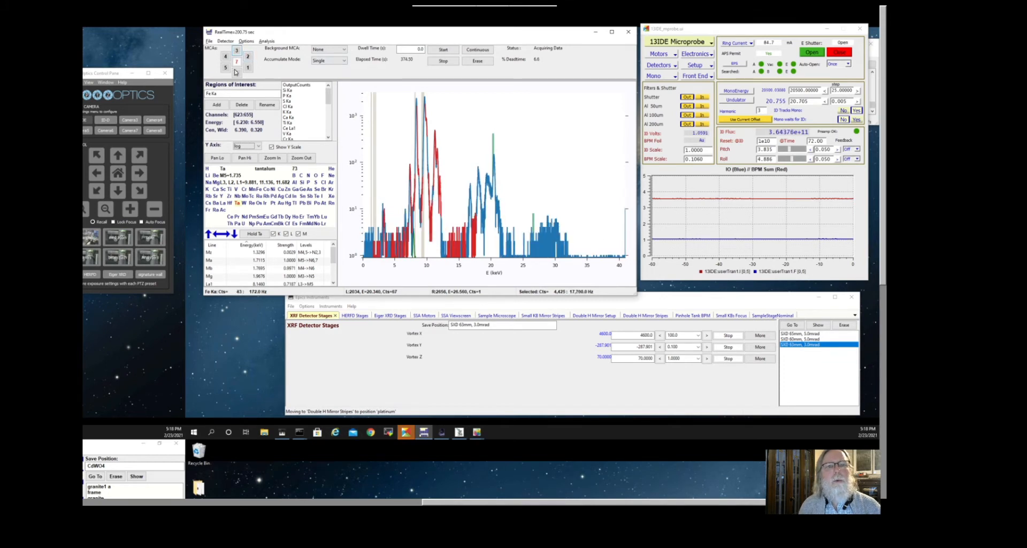
Step: Compare the individual detector spectra by viewing MCA 6, MCA 2 and MCA 7 in turn
click(236, 73)
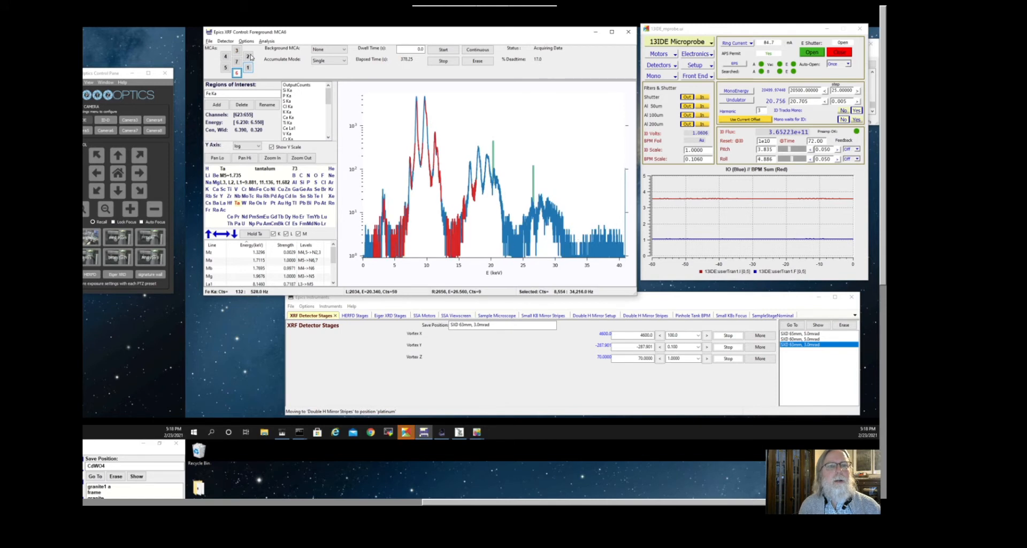
click(248, 56)
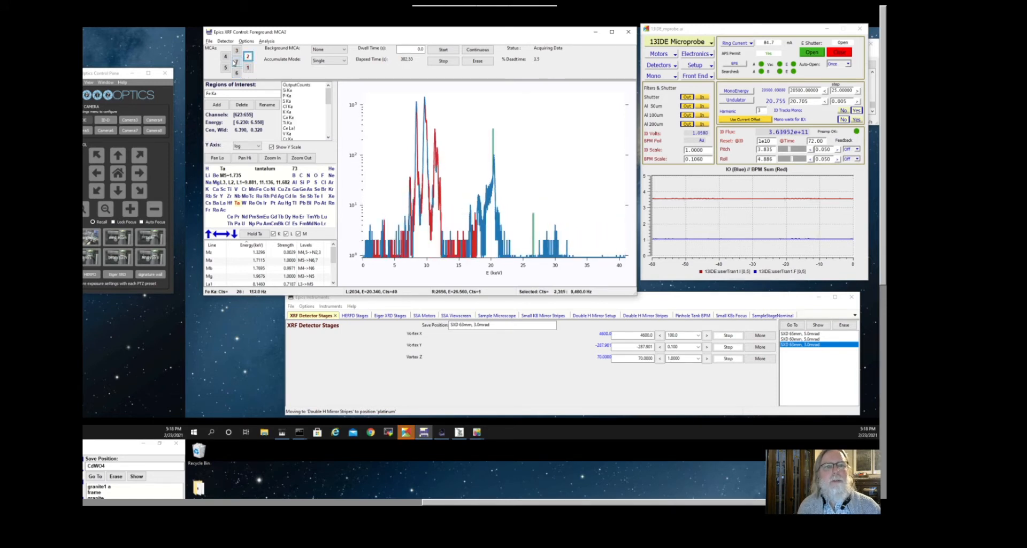
click(235, 62)
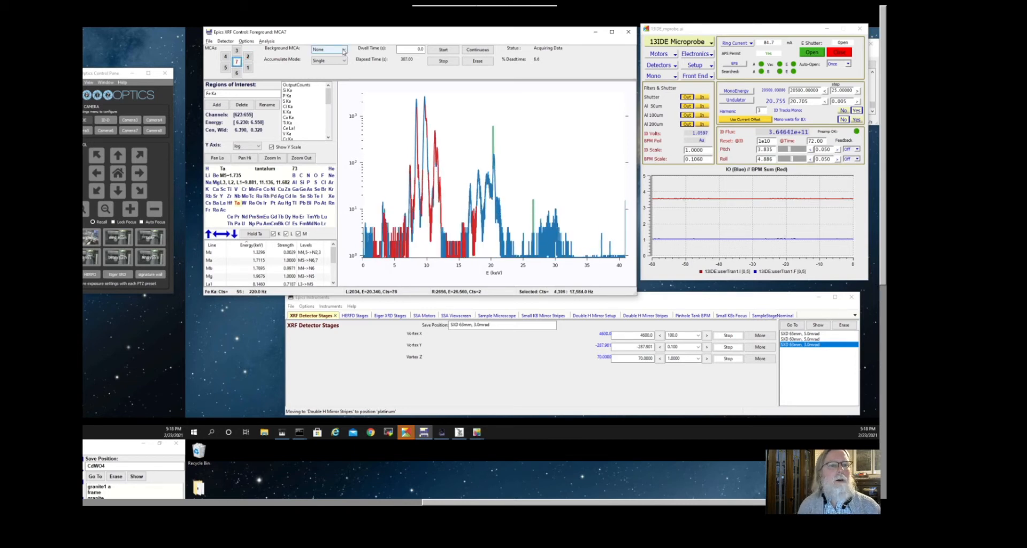
Step: Set MCA 7 as the background spectrum and display MCA 5 as the foreground
click(343, 50)
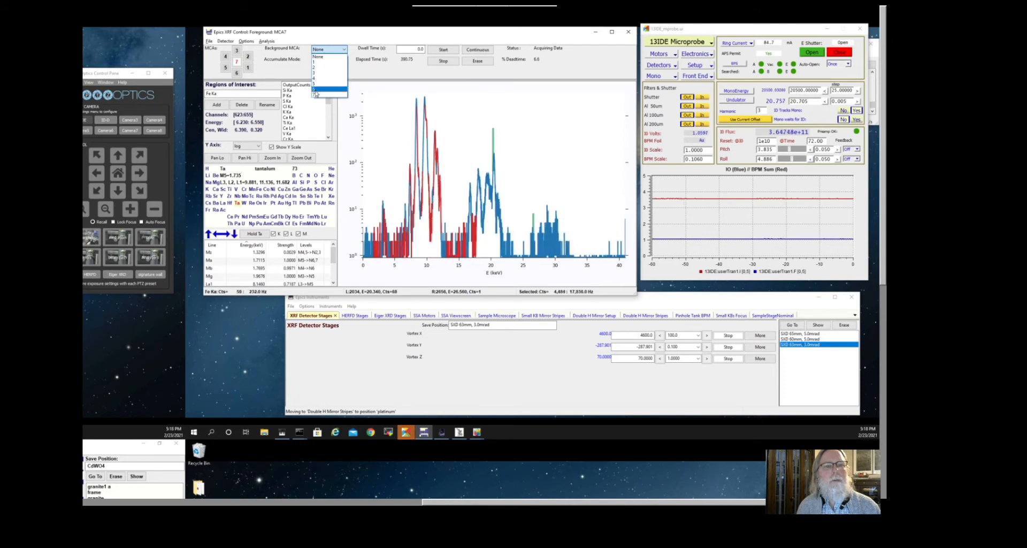
click(318, 96)
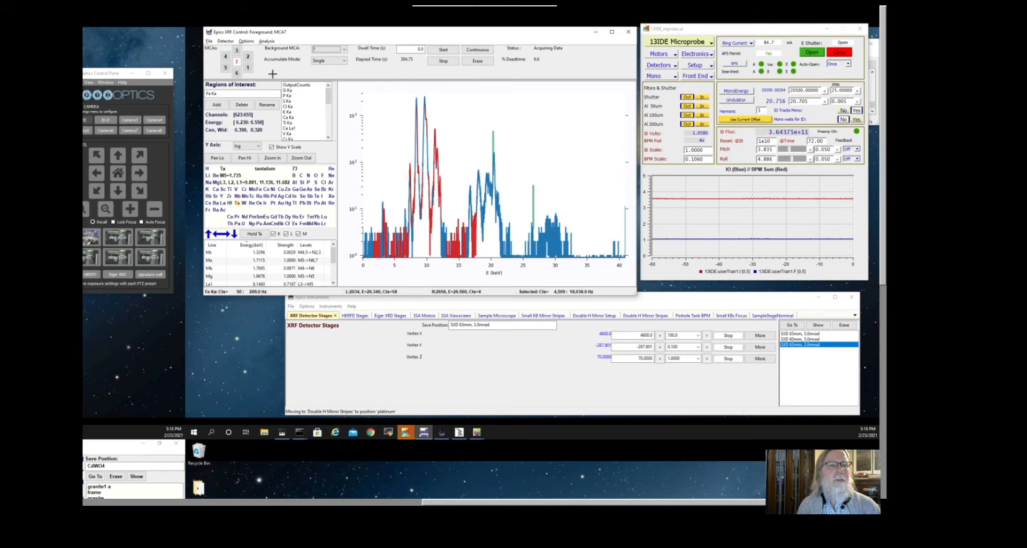
click(225, 71)
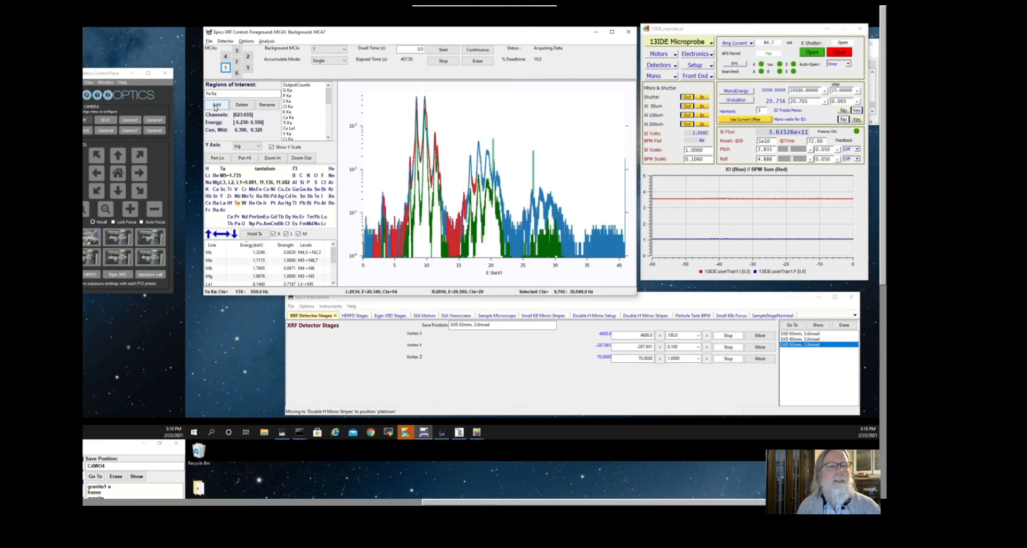
Step: Try to add a region of interest named Fe Ka
click(217, 105)
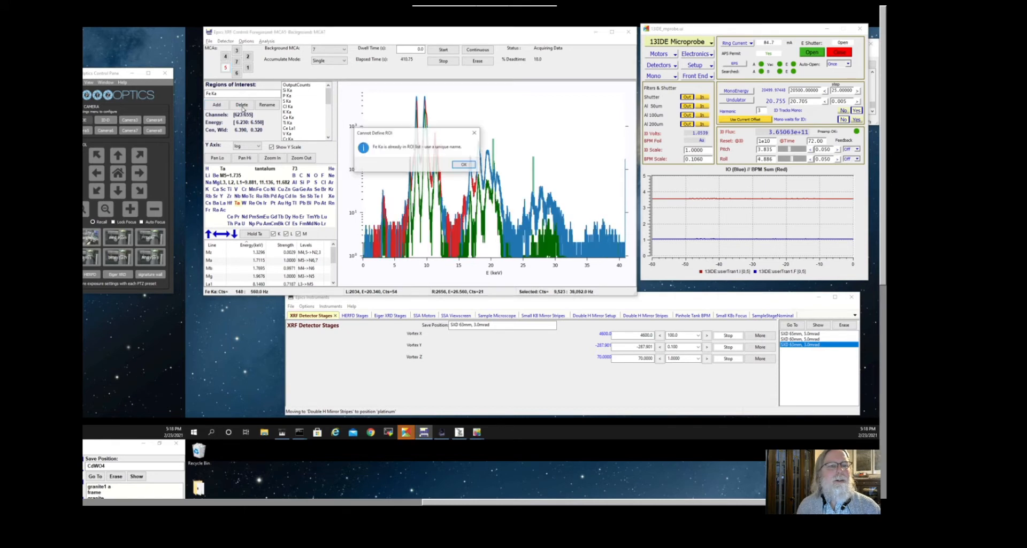
click(474, 133)
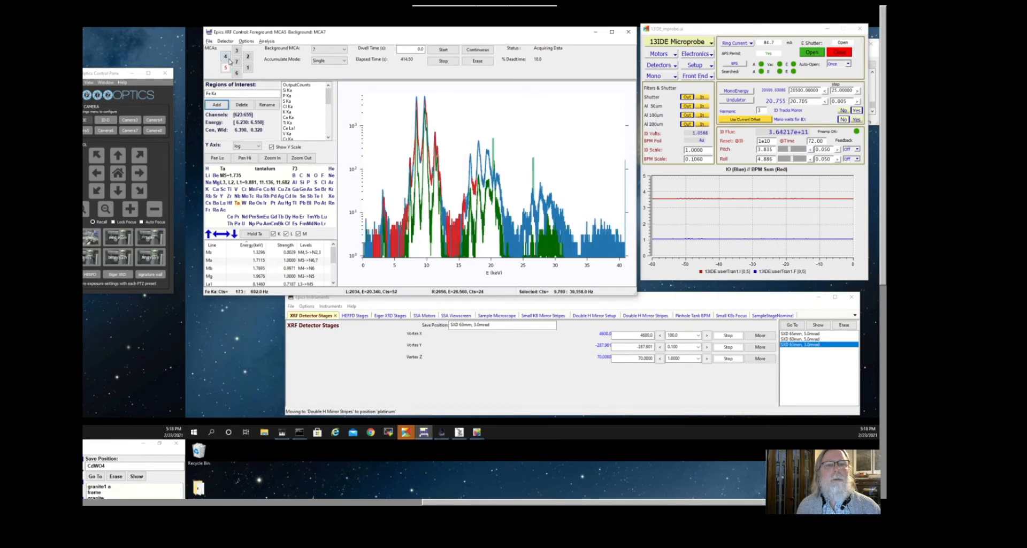
Step: Display MCA 4 as the foreground and mark the tantalum La1, Lb4 and Lb1 lines on the spectrum
click(229, 59)
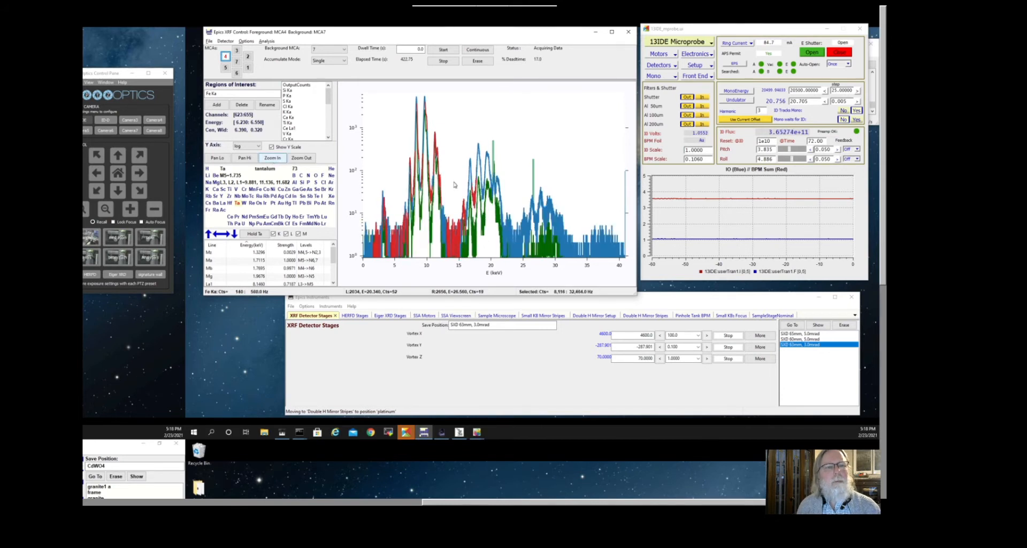
click(273, 159)
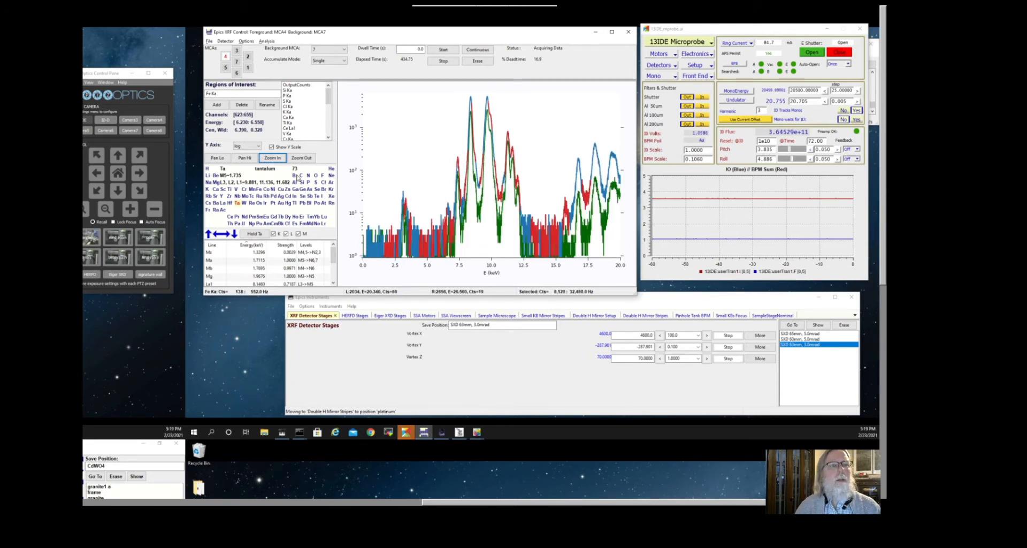
click(300, 159)
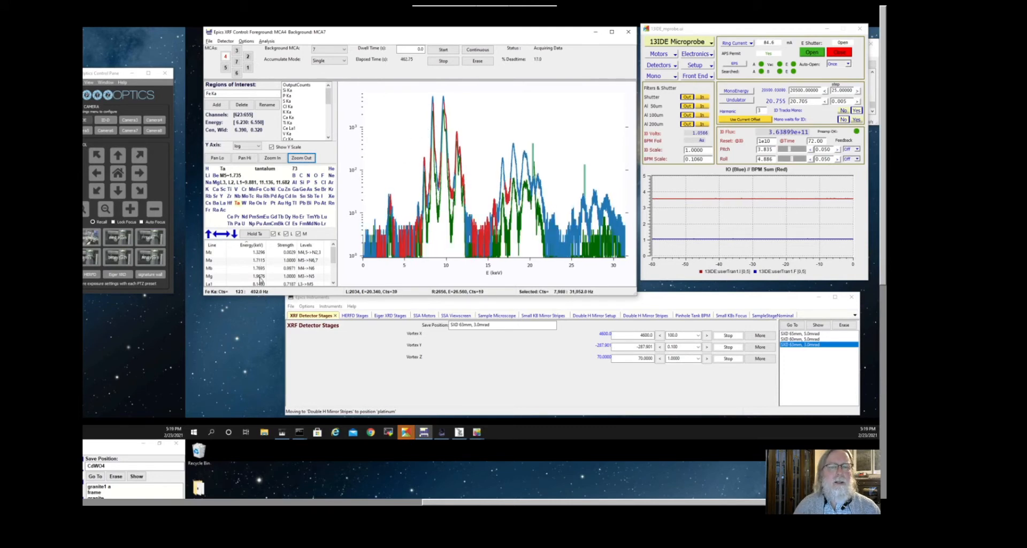
scroll(260, 279, down, 1)
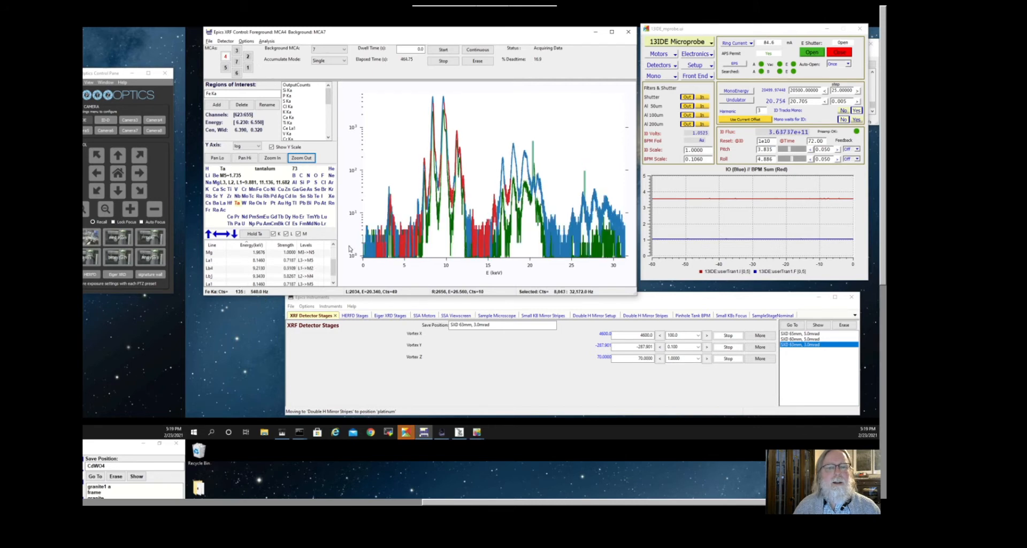
scroll(255, 257, down, 1)
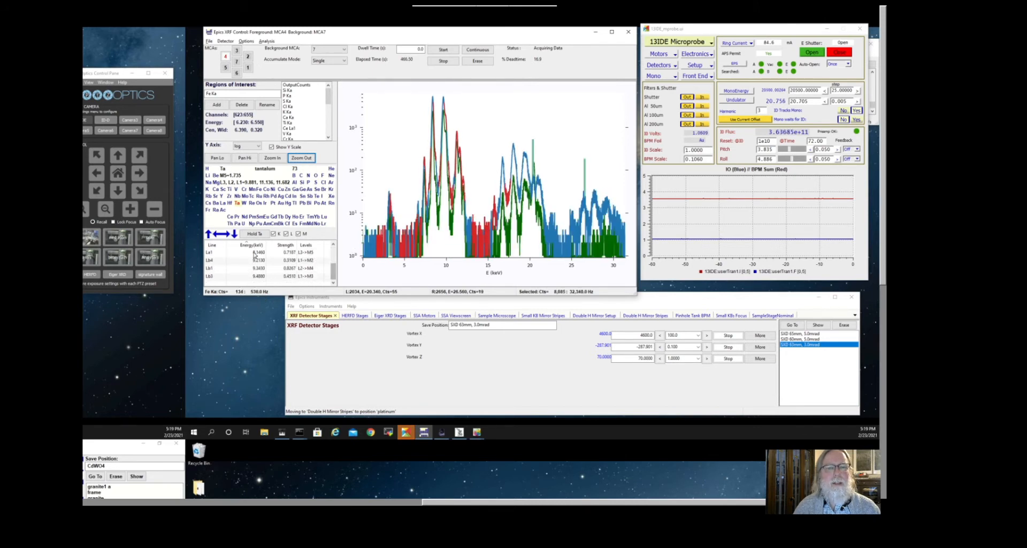
click(254, 253)
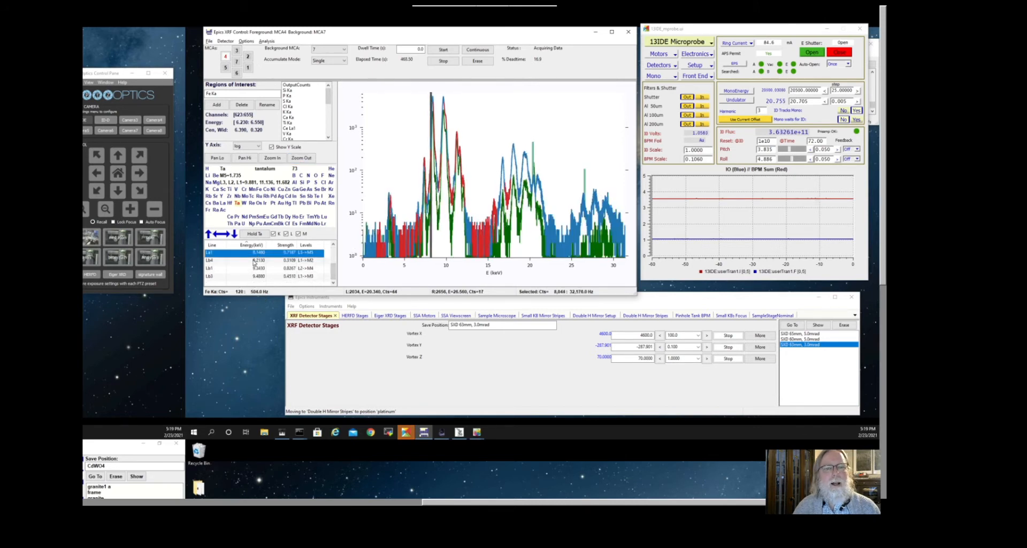
click(255, 260)
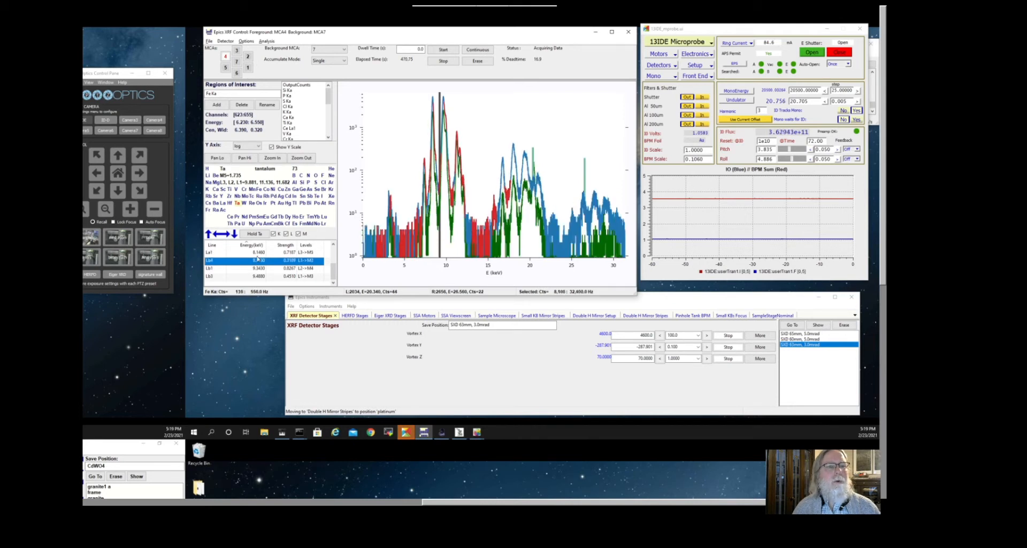
click(251, 268)
Step: Enlarge the XRF window to show all tantalum lines, and mark La1 and Lb4 against the spectrum peaks
click(274, 158)
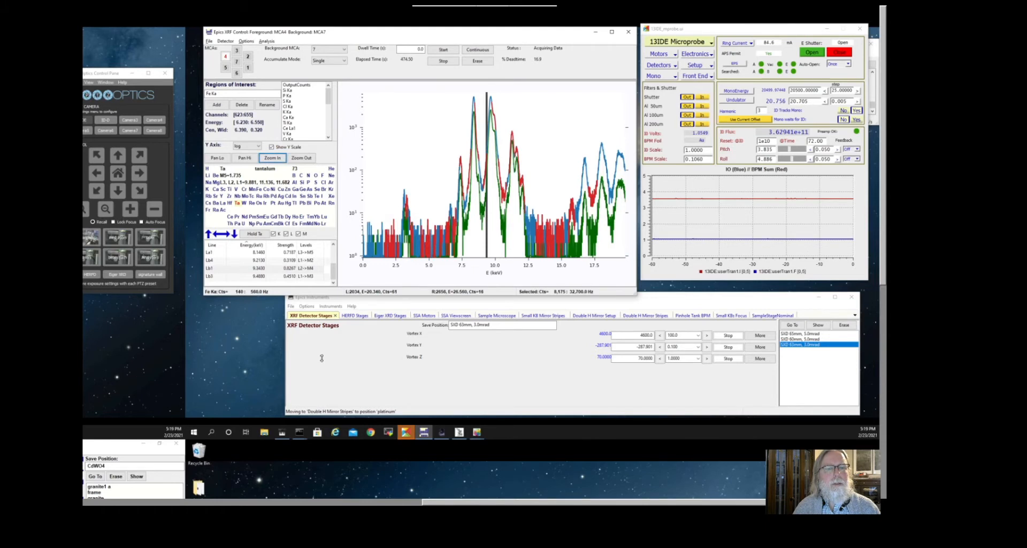
drag(322, 295, 322, 357)
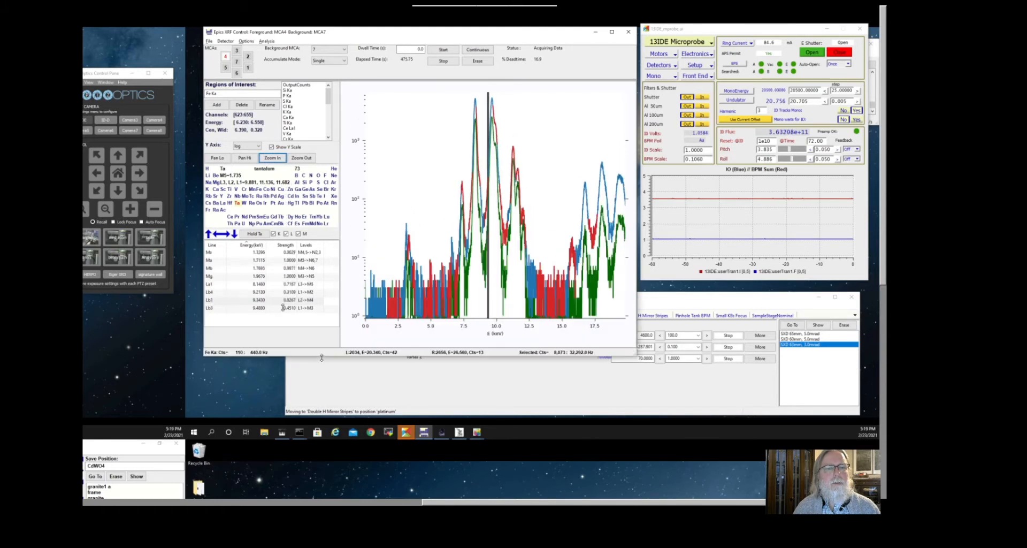
click(235, 284)
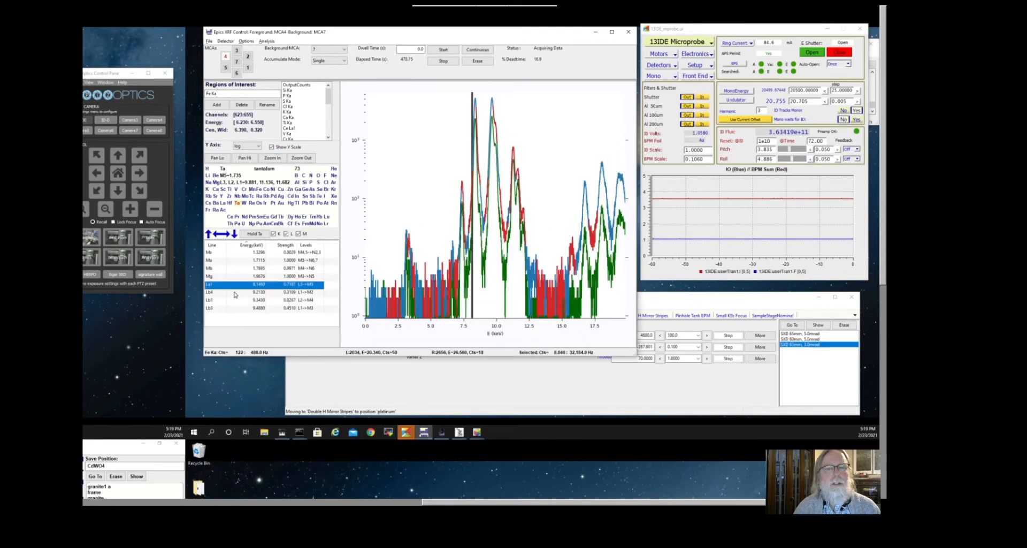
key(Down)
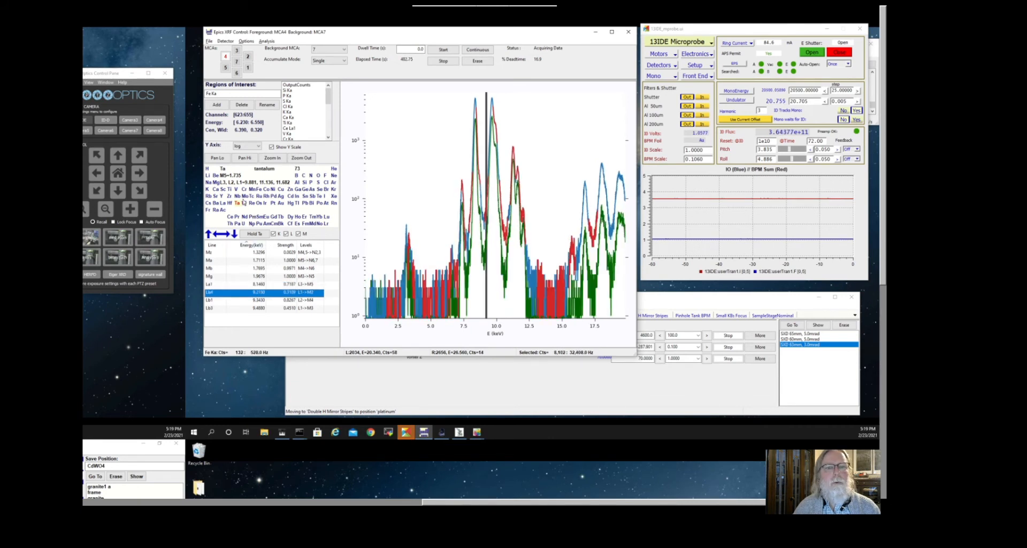
Step: Display the tungsten emission lines and mark La1 and Lb1 against the spectrum peaks
click(243, 203)
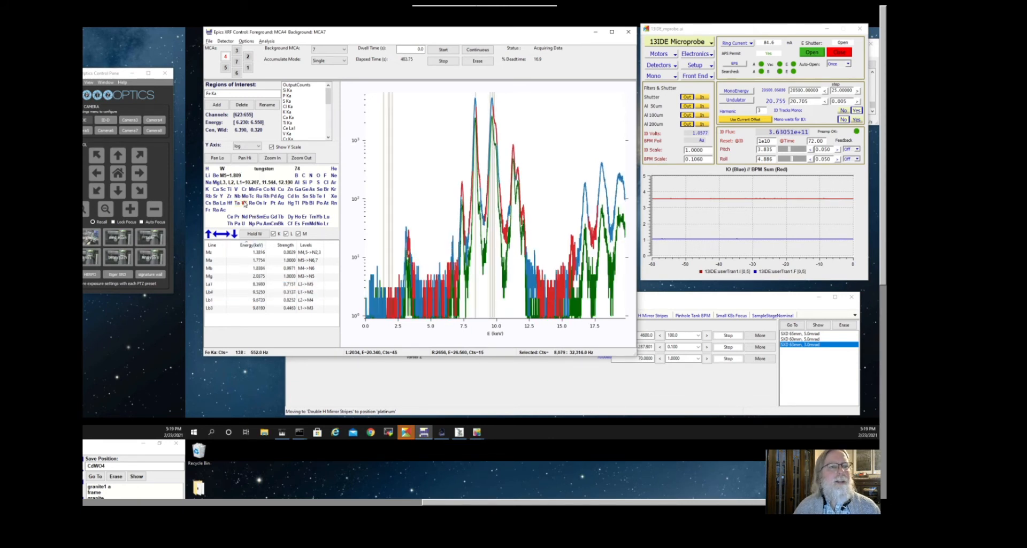
click(246, 284)
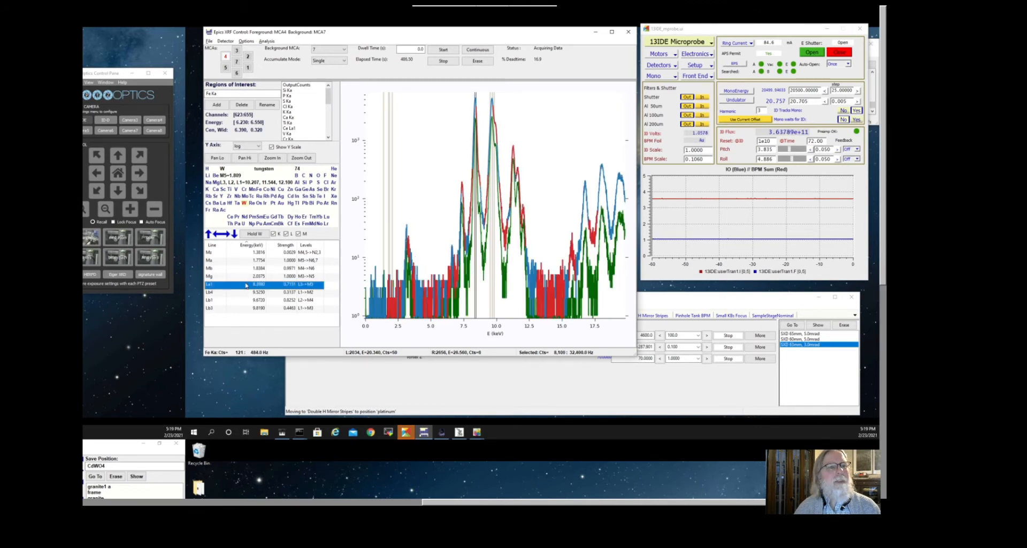
click(250, 300)
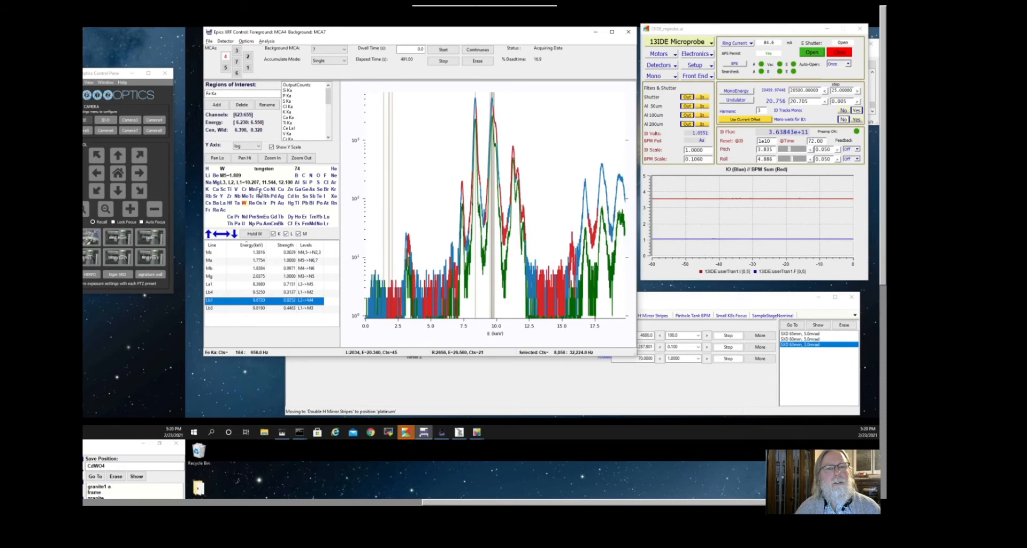
Step: Display the iron emission lines and mark Ka1 and Kb1 on the spectrum
click(259, 190)
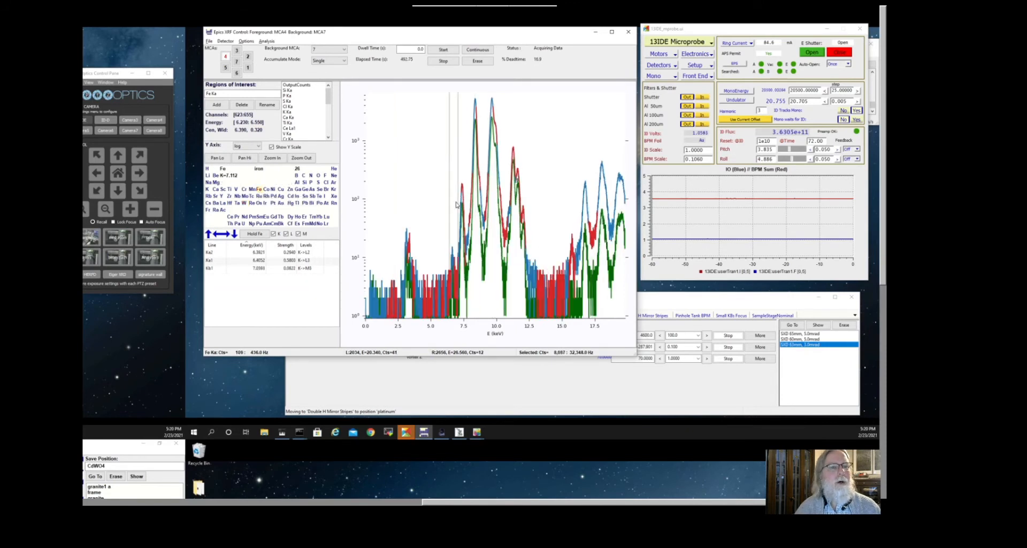
click(262, 261)
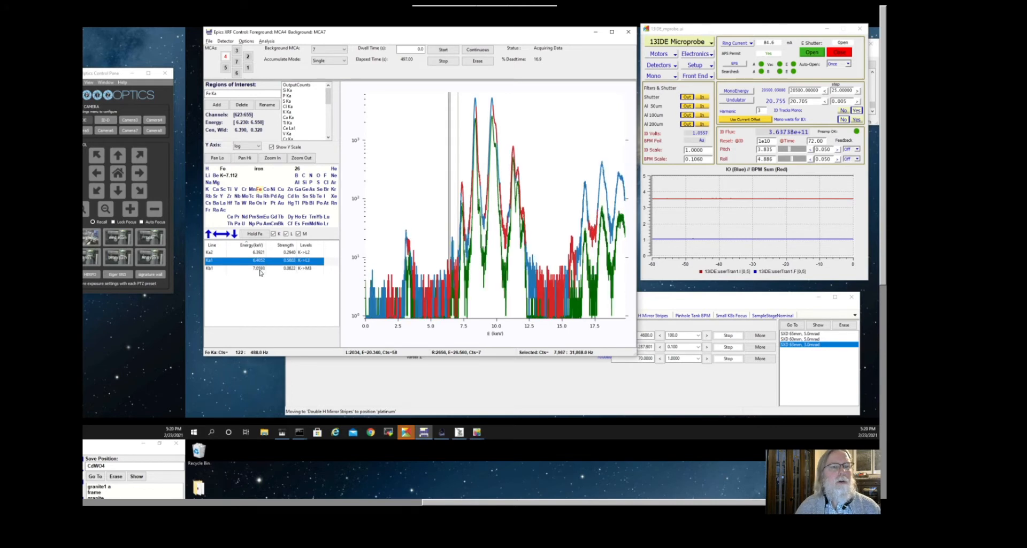
click(260, 268)
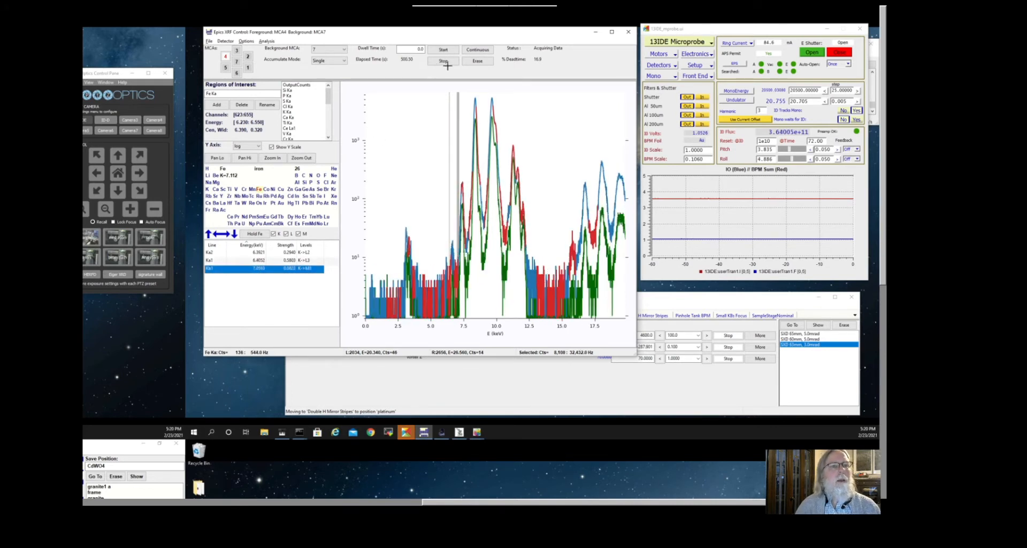
Step: Move the Vortex Z detector stage in the negative direction using the 1.0000 step size
click(297, 158)
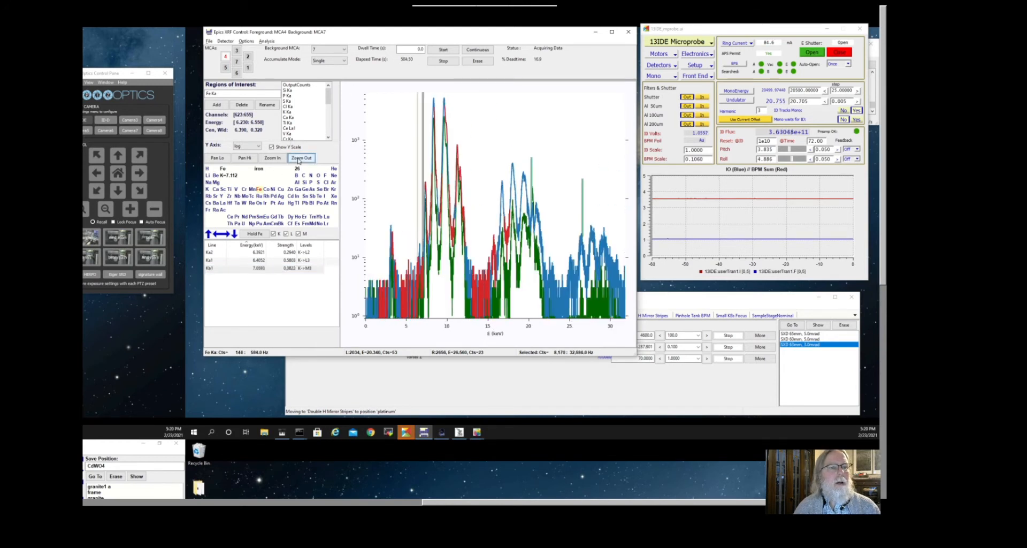
click(298, 159)
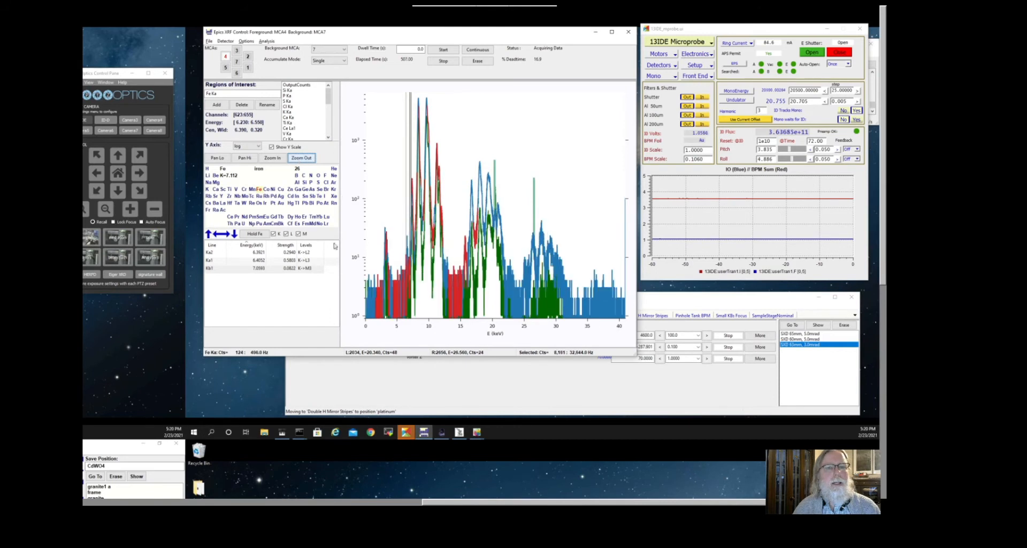
click(404, 388)
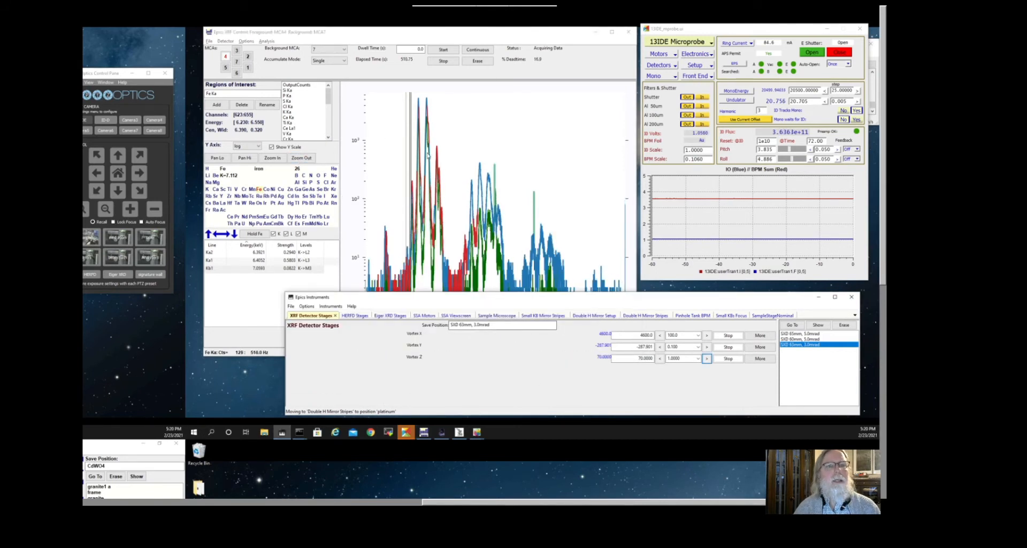
click(660, 357)
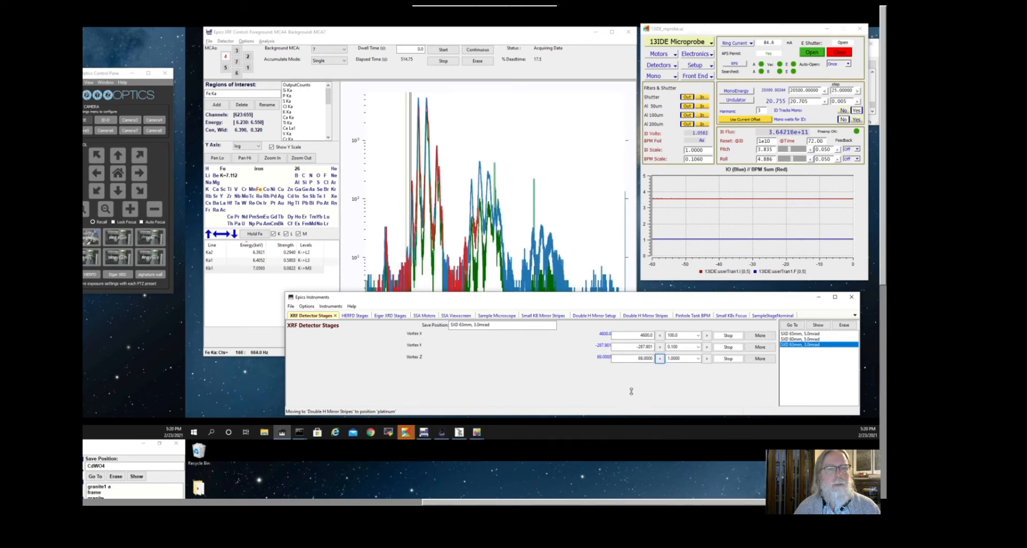
Step: Move the Vortex Z detector stage closer in 1.0000 steps until it reaches 63.0000
click(659, 359)
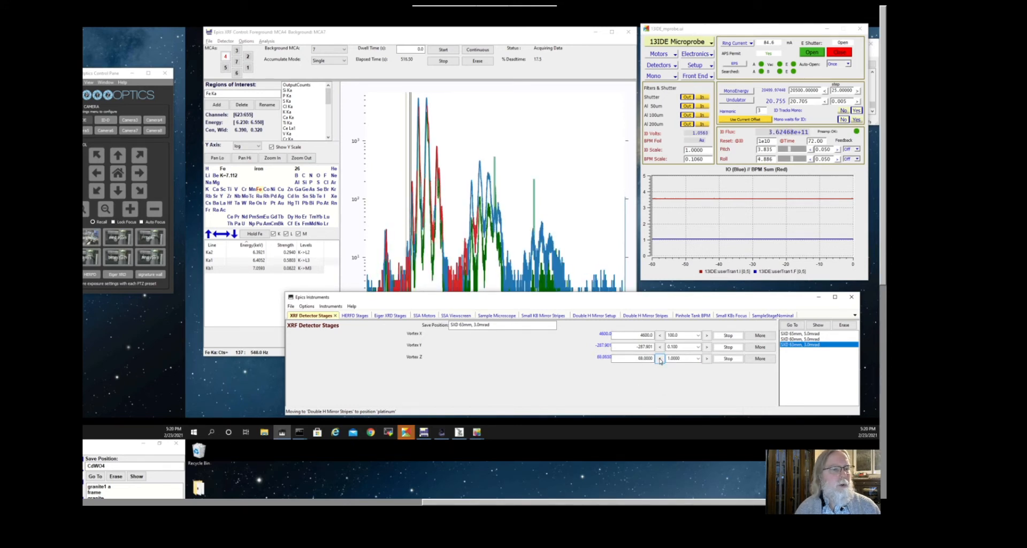
click(660, 358)
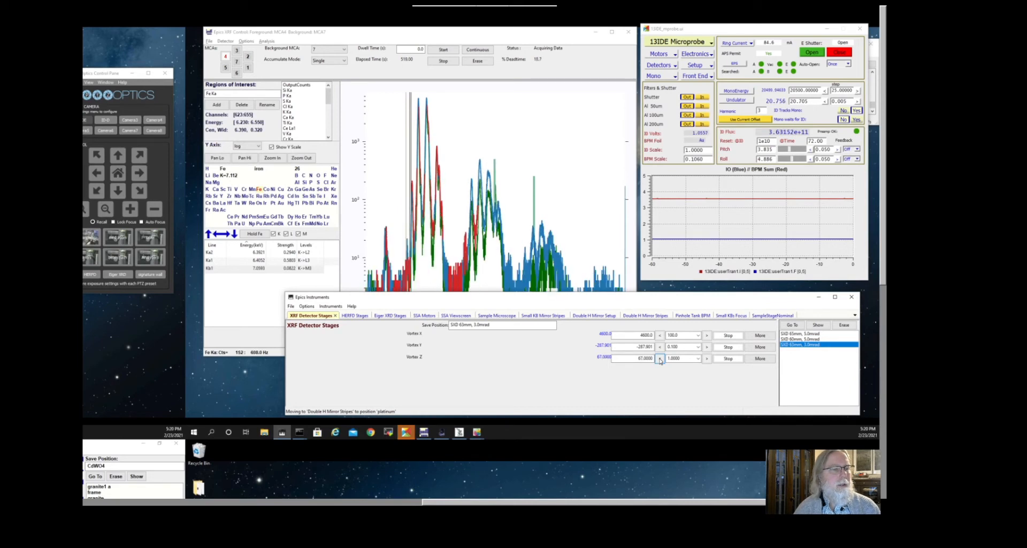
click(660, 358)
click(659, 359)
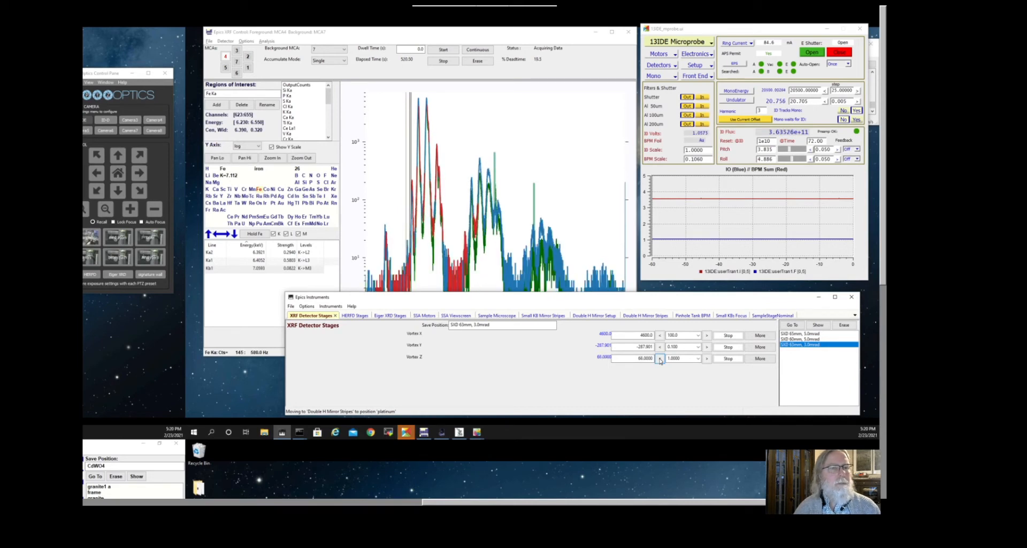
click(659, 359)
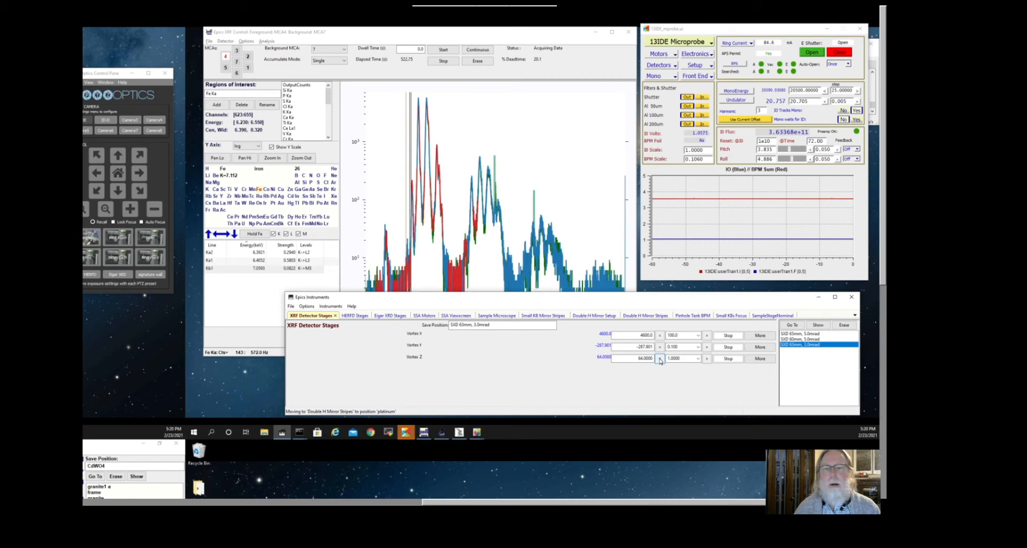
click(659, 358)
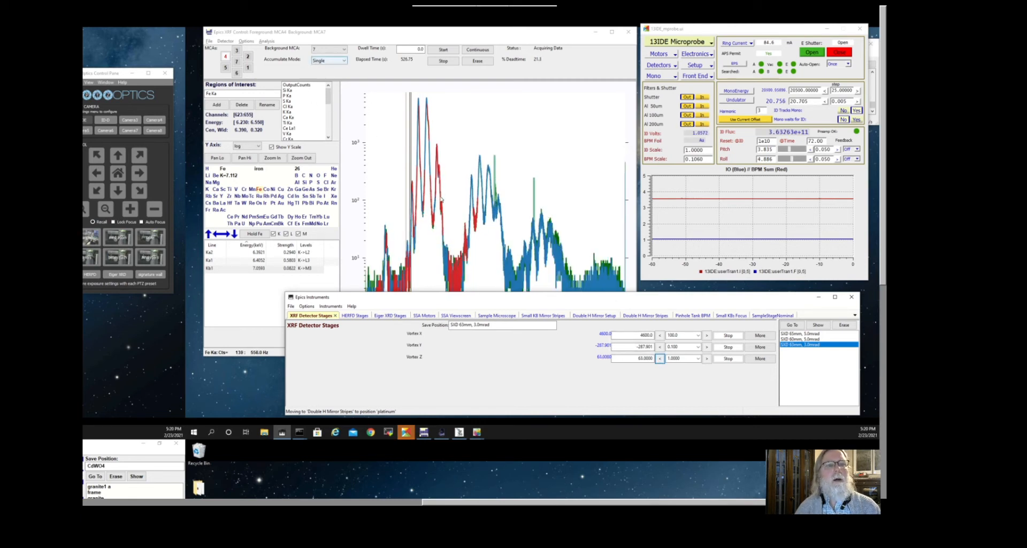
Step: Set the background MCA to None and show only detector element 7 as the foreground spectrum
click(551, 93)
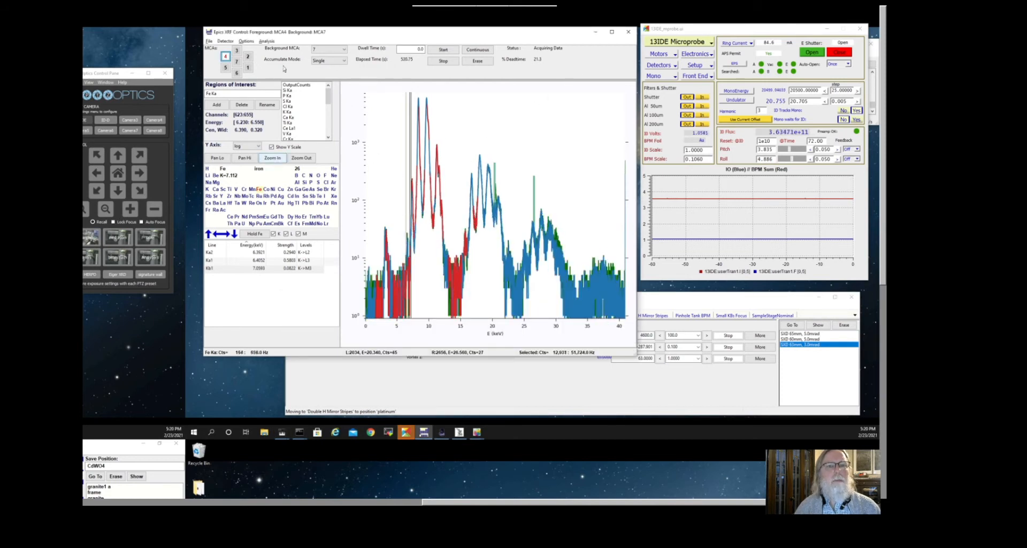
click(322, 51)
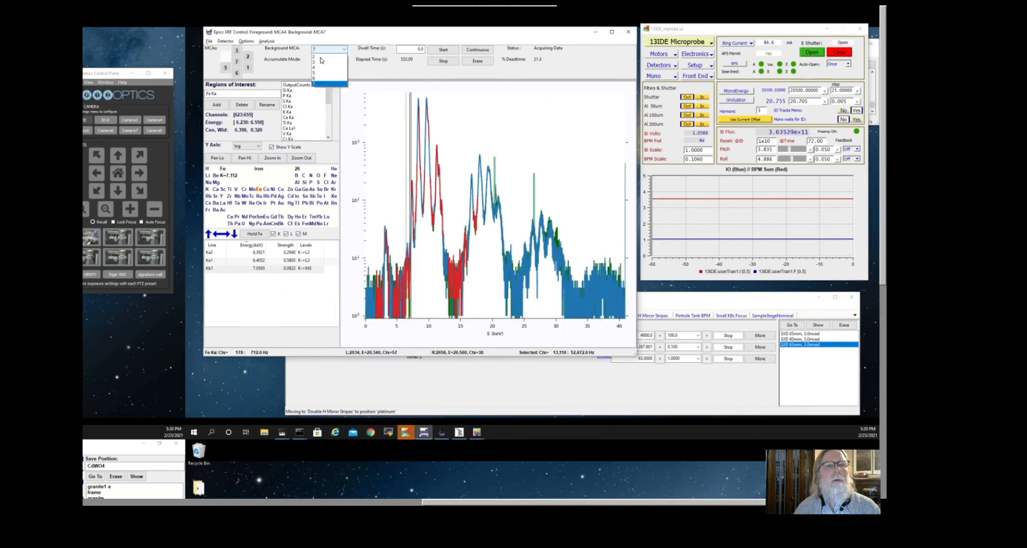
click(332, 57)
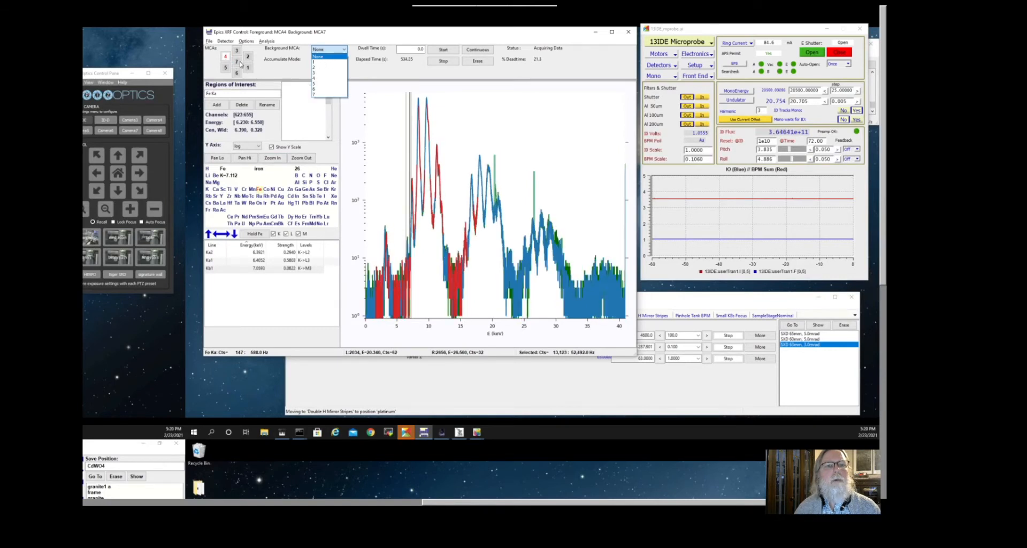
click(237, 62)
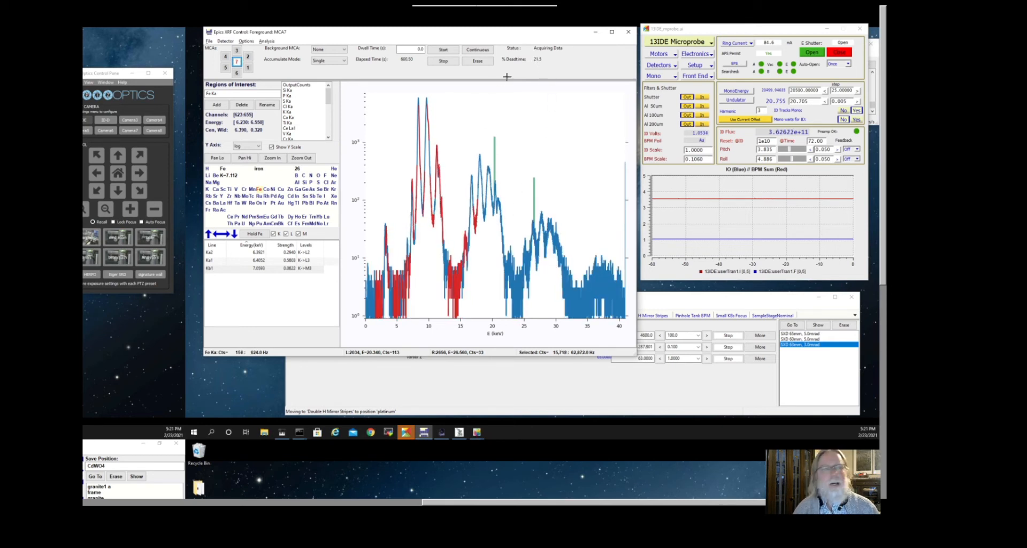
Step: Highlight the OutputCounts region of interest and display the technetium, silver and cadmium emission lines in turn
click(306, 161)
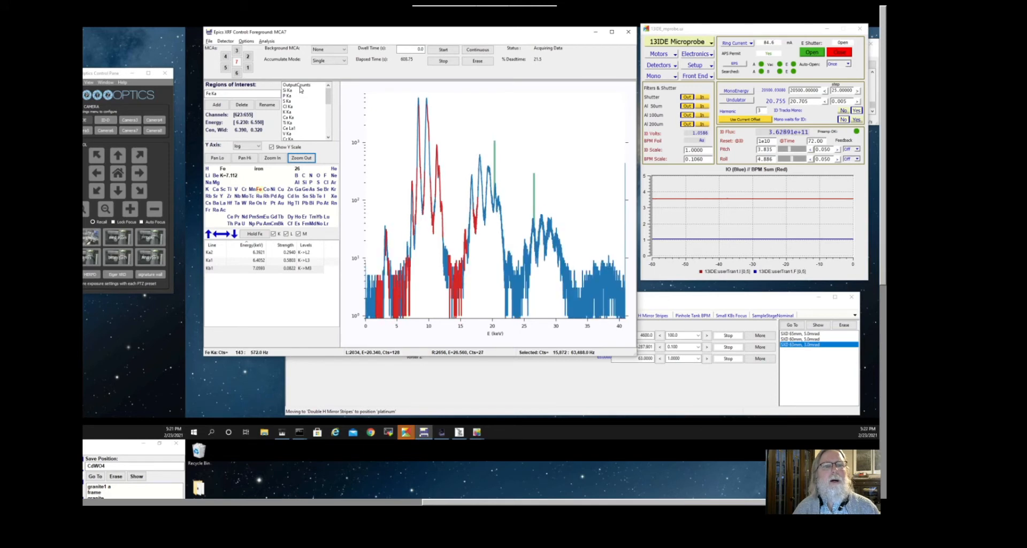
click(298, 84)
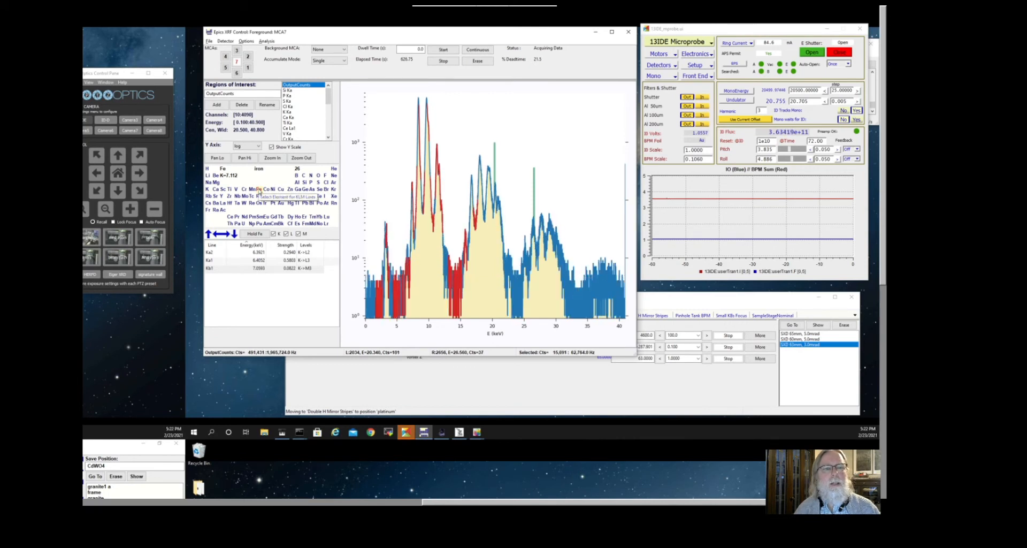
click(259, 190)
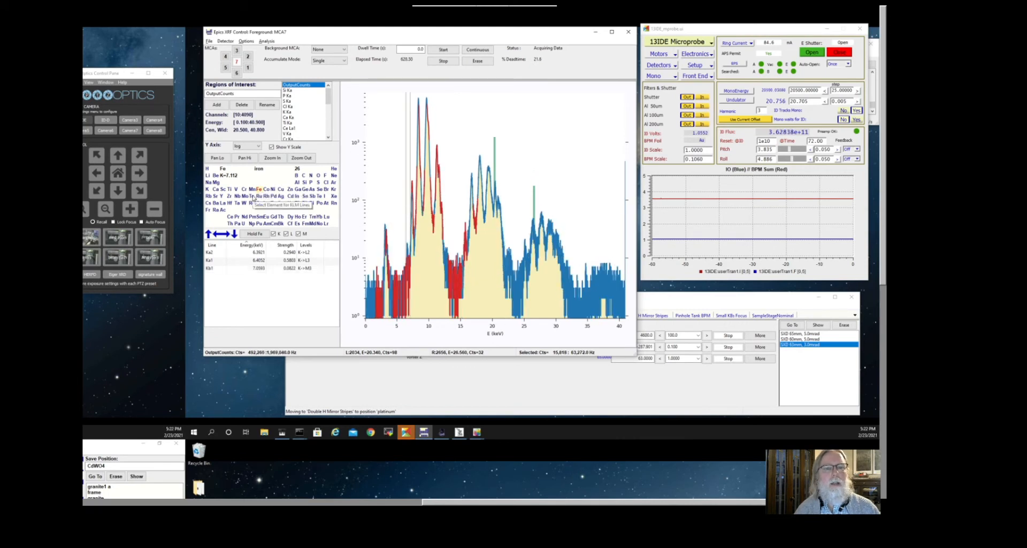
click(252, 196)
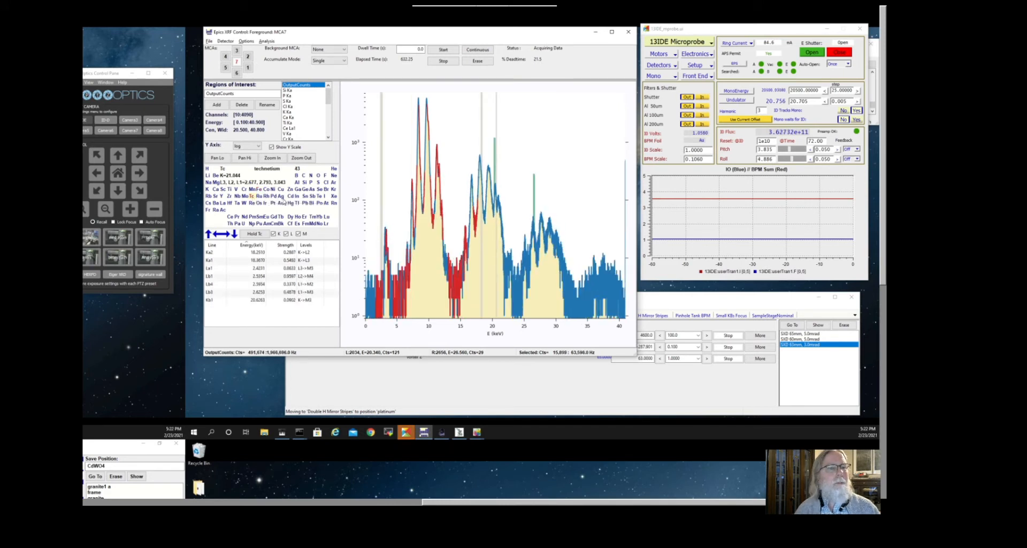
click(282, 197)
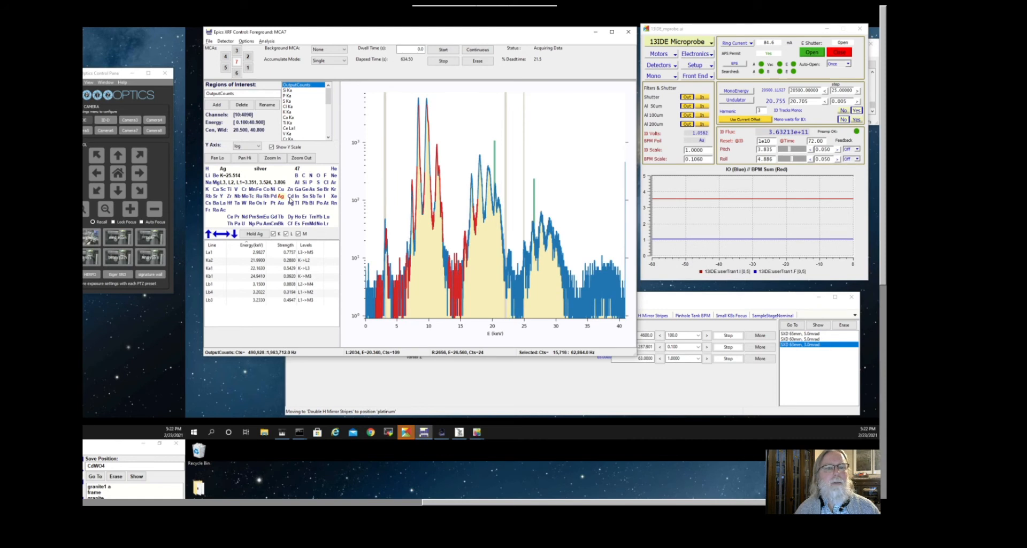
click(290, 197)
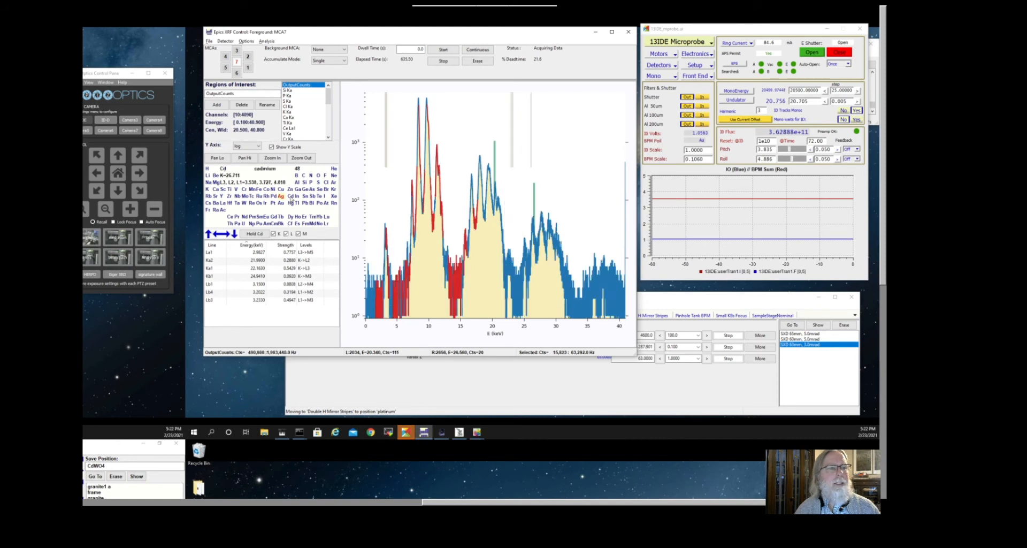
Step: Highlight the S Ka, Ce La1 and V Ka regions of interest on the spectrum one after another
click(288, 101)
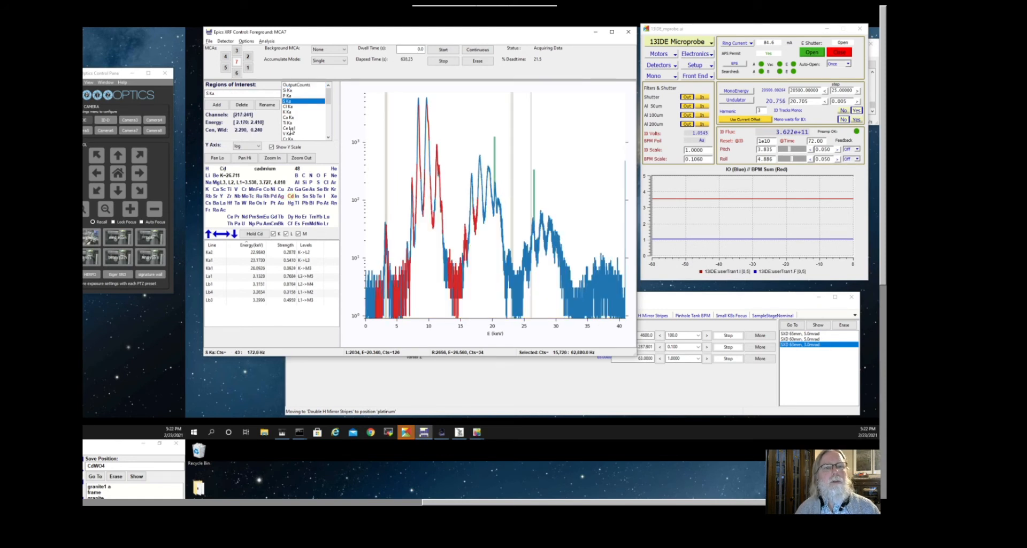
click(290, 129)
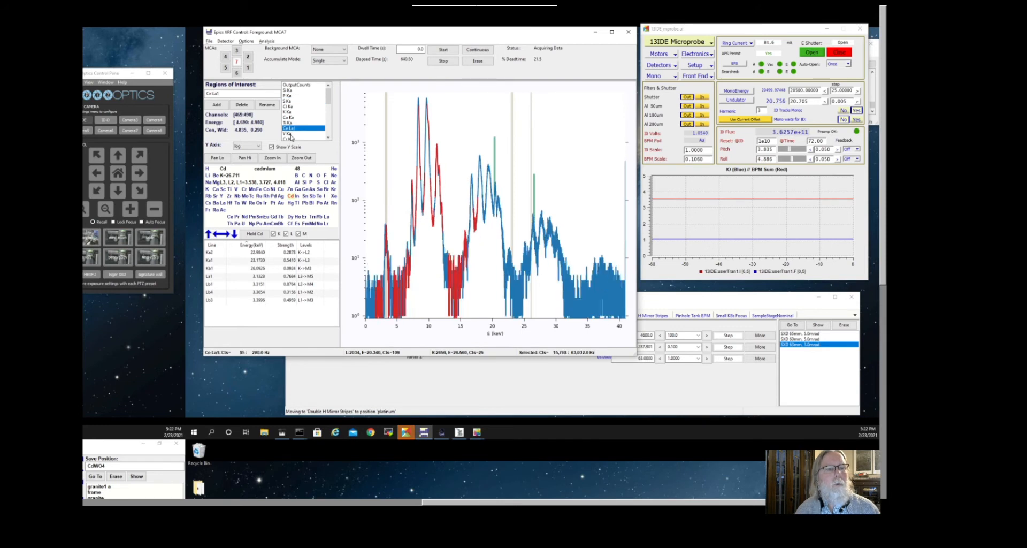
click(289, 135)
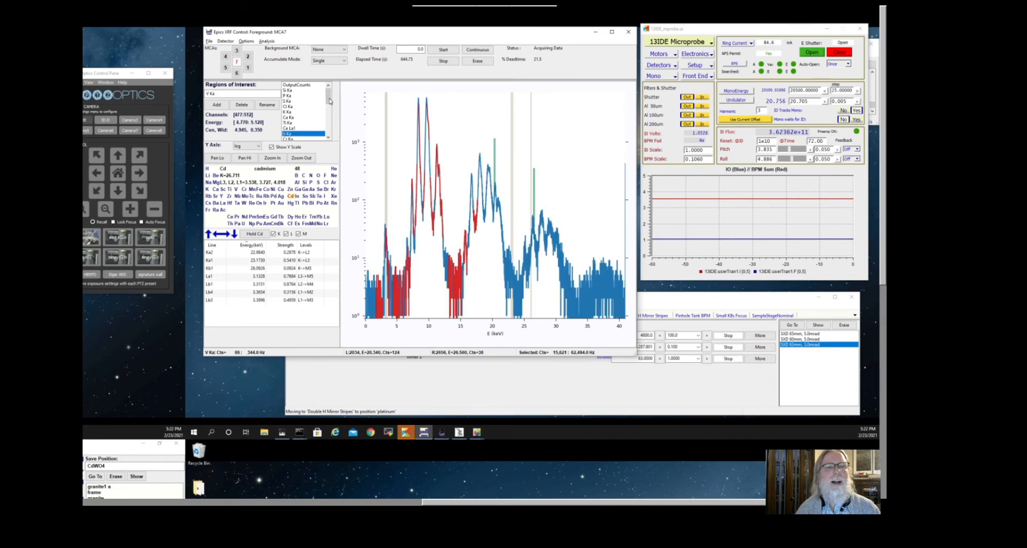
Step: Highlight the Cu Ka and Ga Ka regions of interest, mark the tall peak beside Ga Ka, and zoom in the energy axis once
scroll(309, 127, down, 3)
click(290, 119)
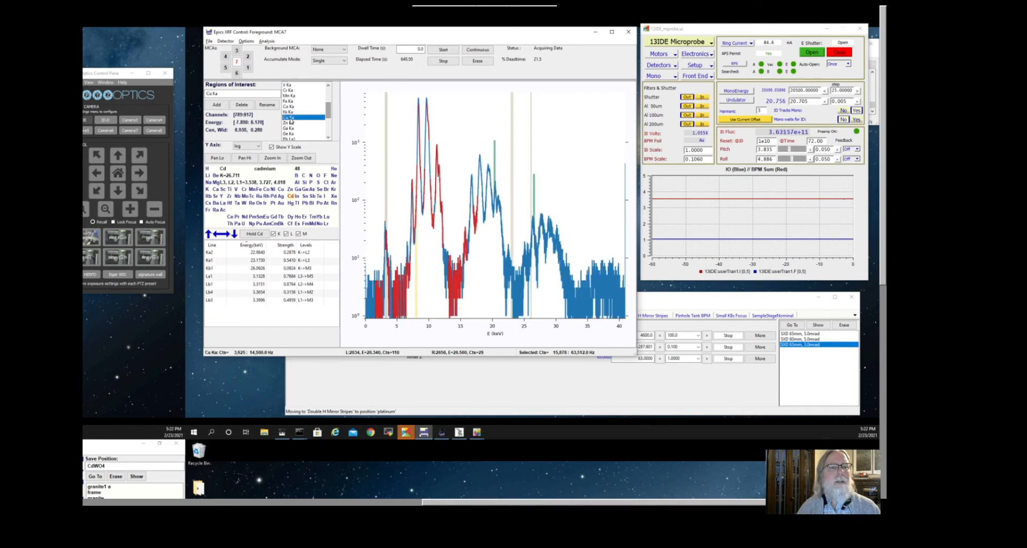
click(293, 128)
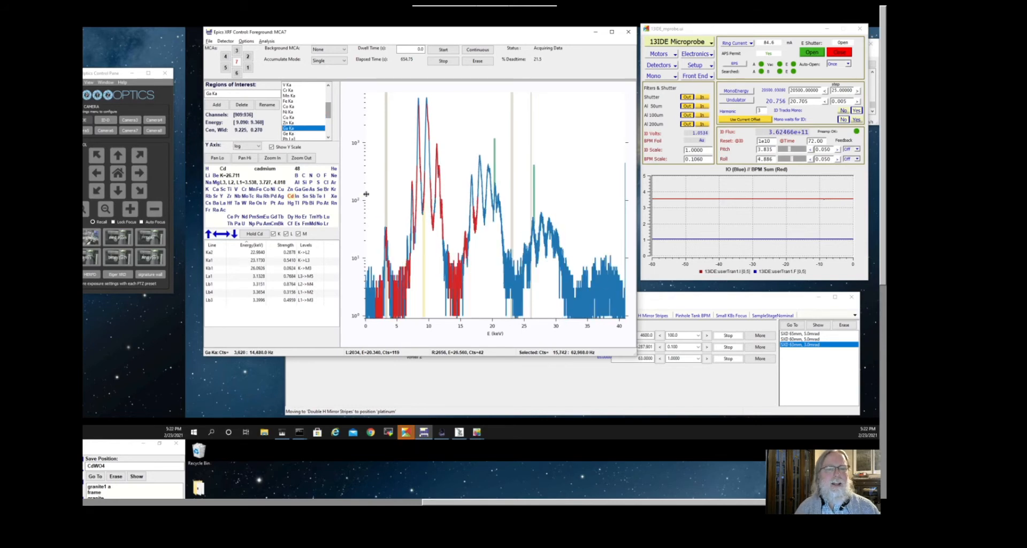
click(425, 226)
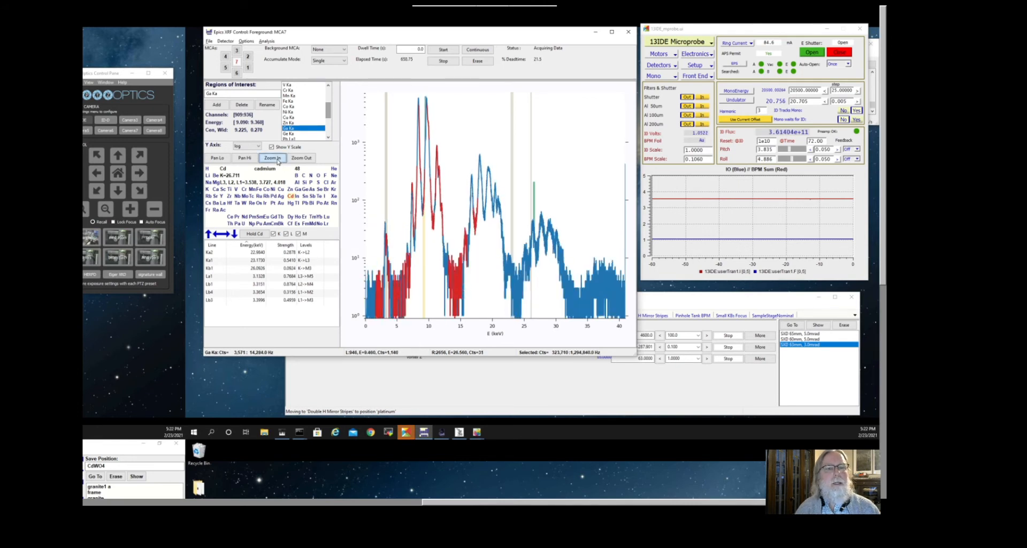
click(276, 160)
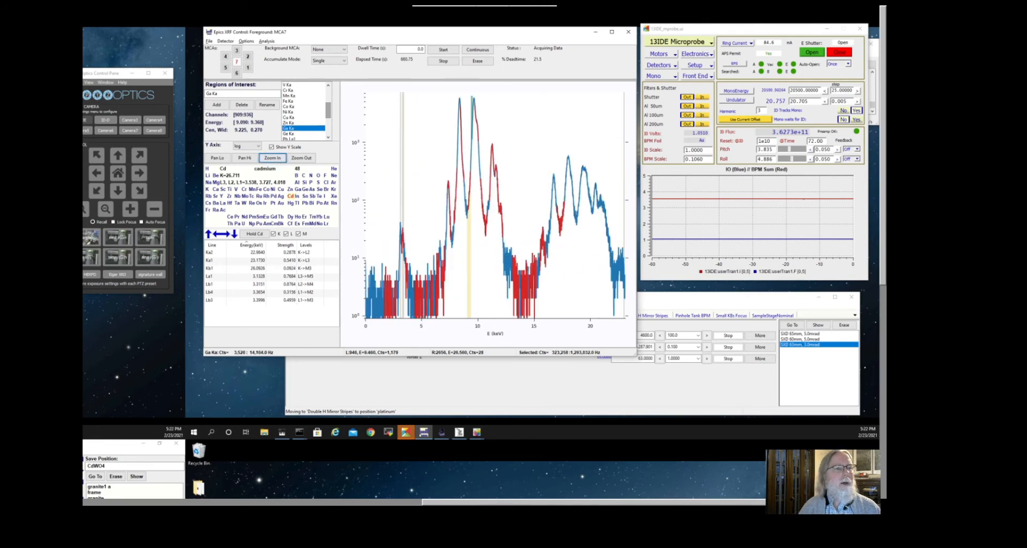
Step: Move the Vortex Z detector stage back out in 1.0000 steps to 67.0000
drag(883, 274, 883, 316)
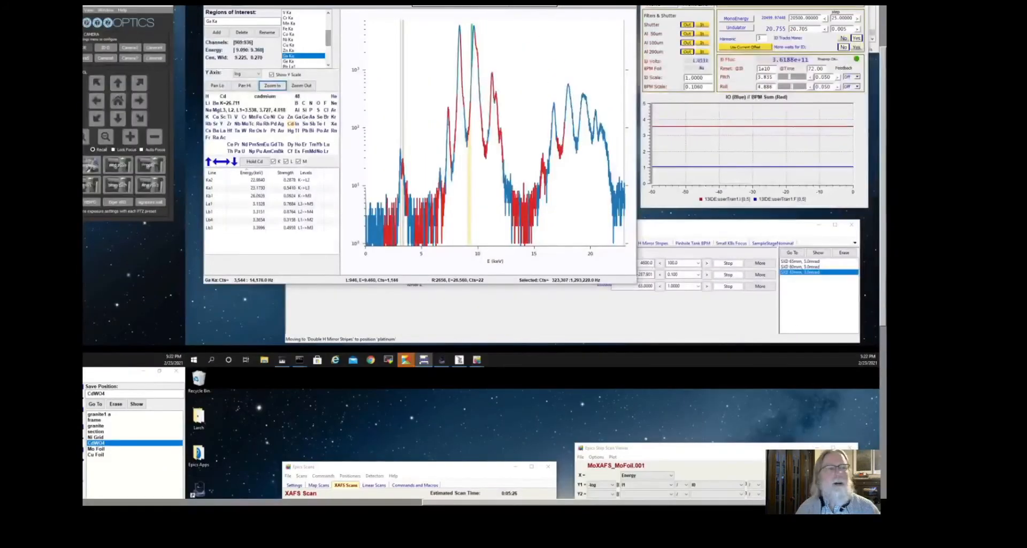
click(708, 288)
click(707, 288)
click(708, 288)
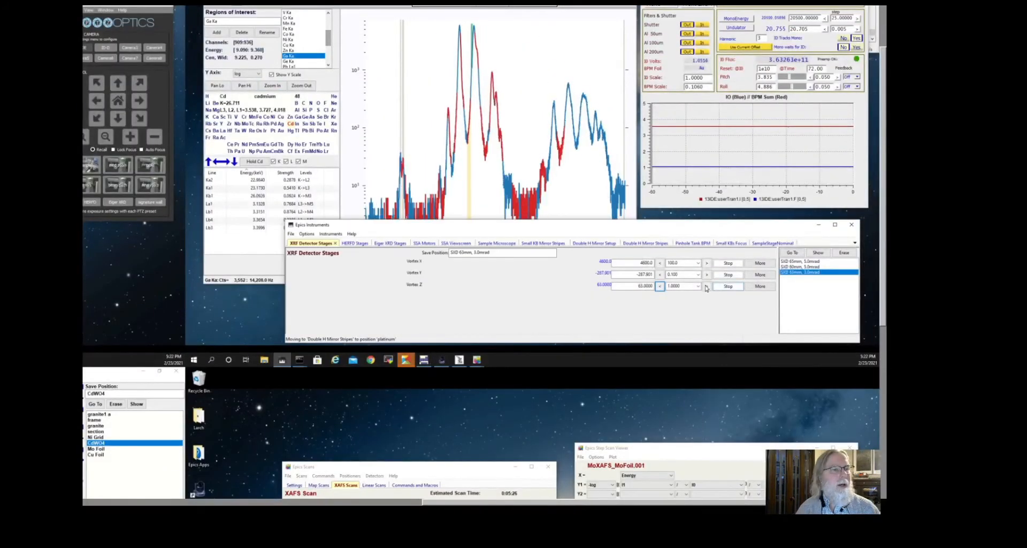
Step: Move the sample stage to the saved position "granite" in the Sample Microscope, with all listed motors included
click(879, 278)
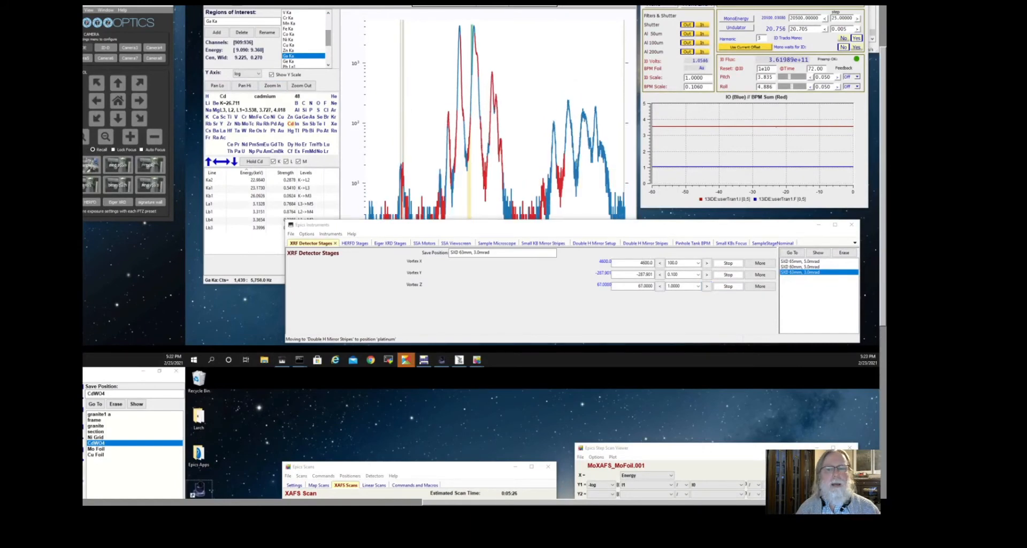
drag(883, 283, 883, 476)
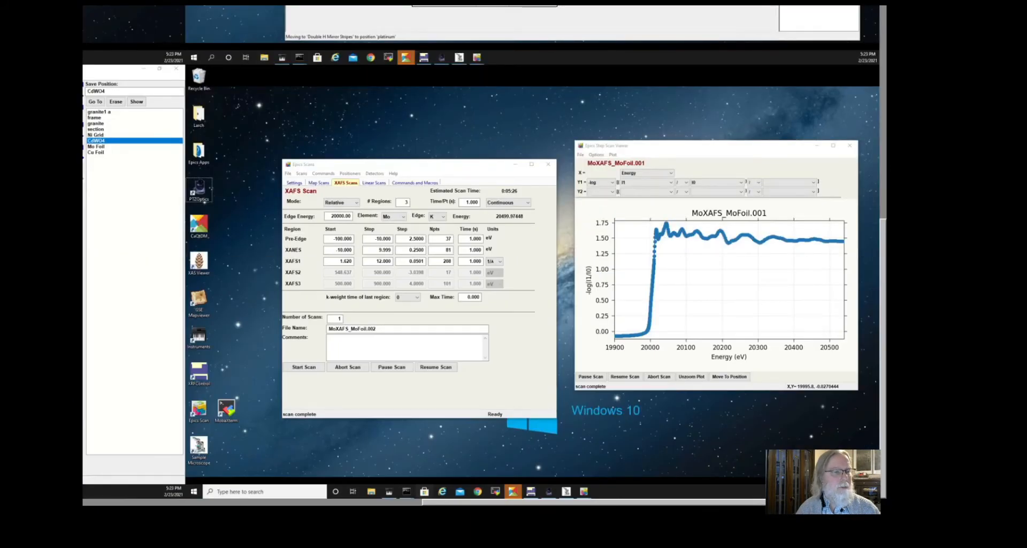
drag(450, 502, 107, 501)
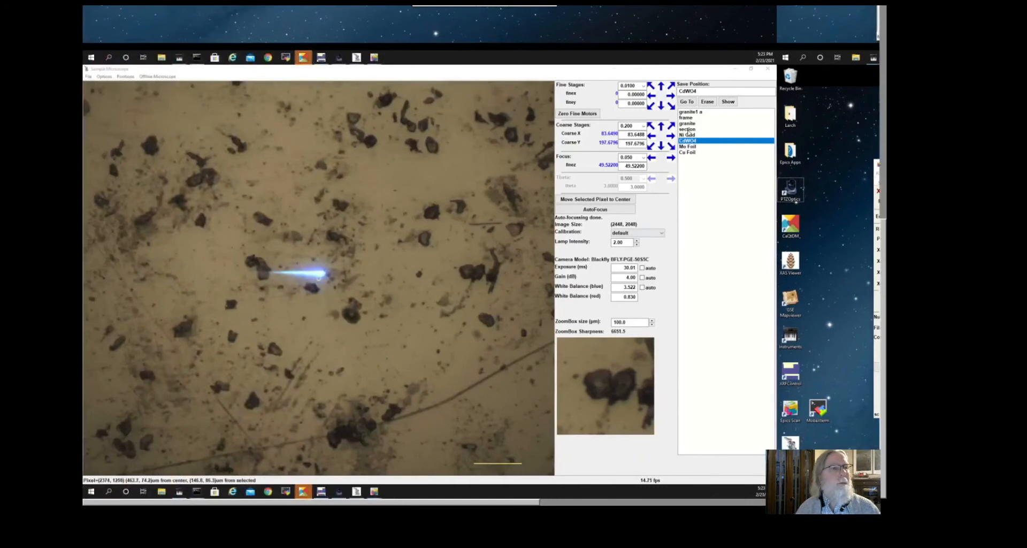
click(689, 124)
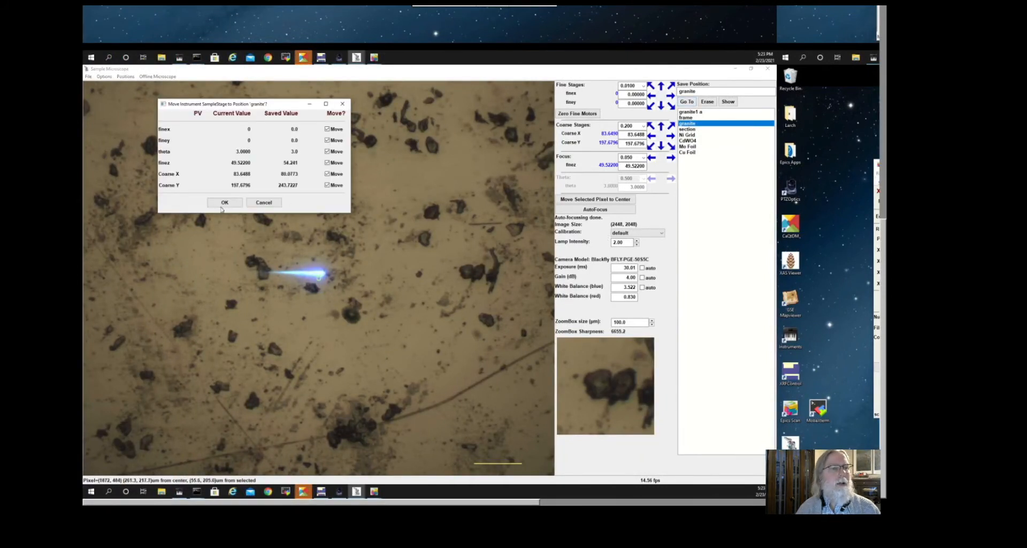
click(224, 201)
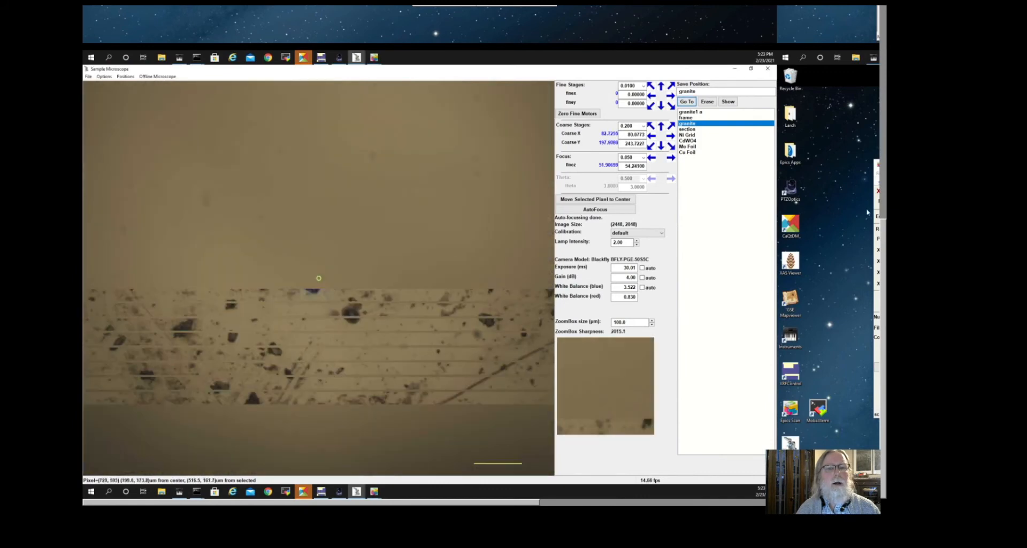
Step: Watch the sample stage travel in the camera view, and check the granite surface in the microscope image
scroll(878, 155, up, 3)
scroll(878, 155, up, 4)
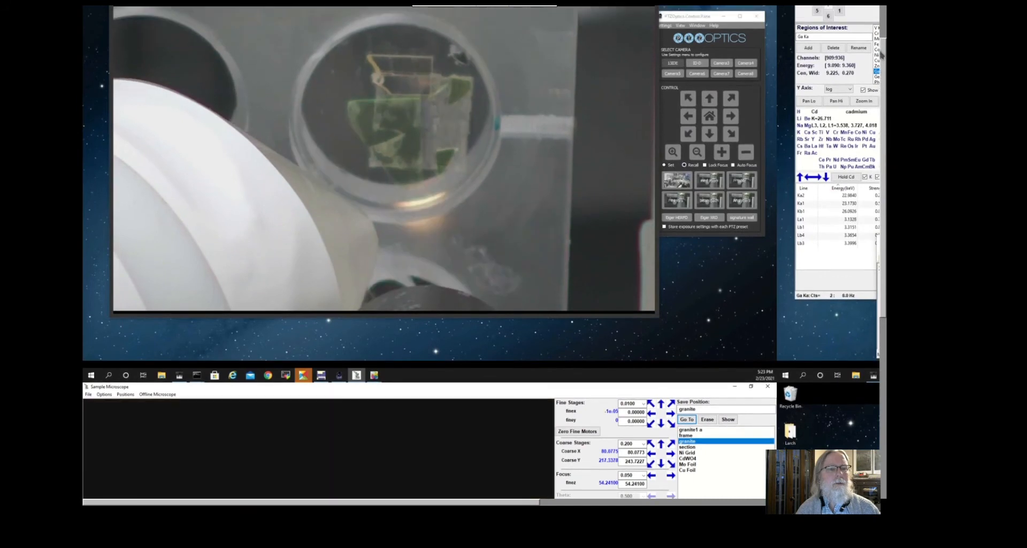
scroll(882, 62, up, 1)
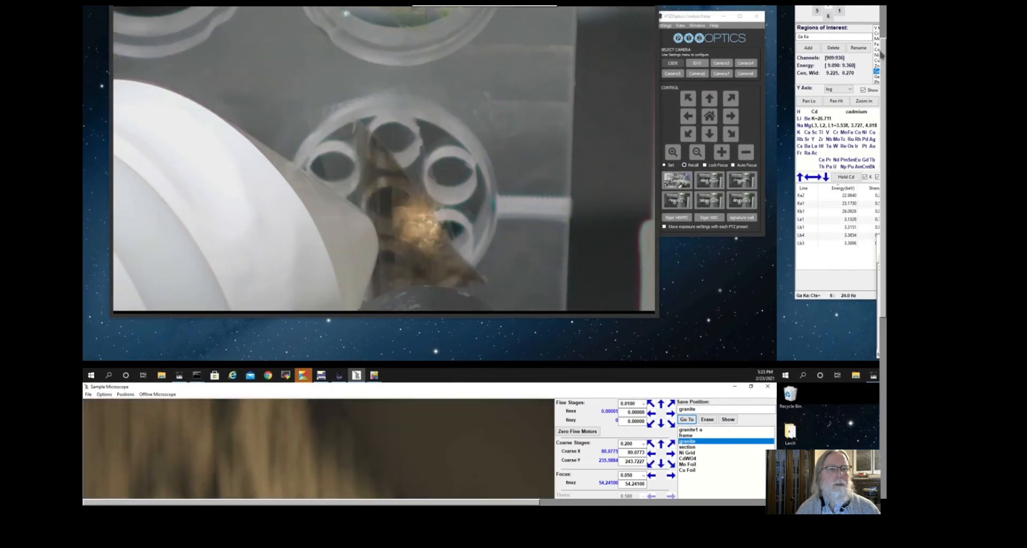
drag(881, 53, 887, 237)
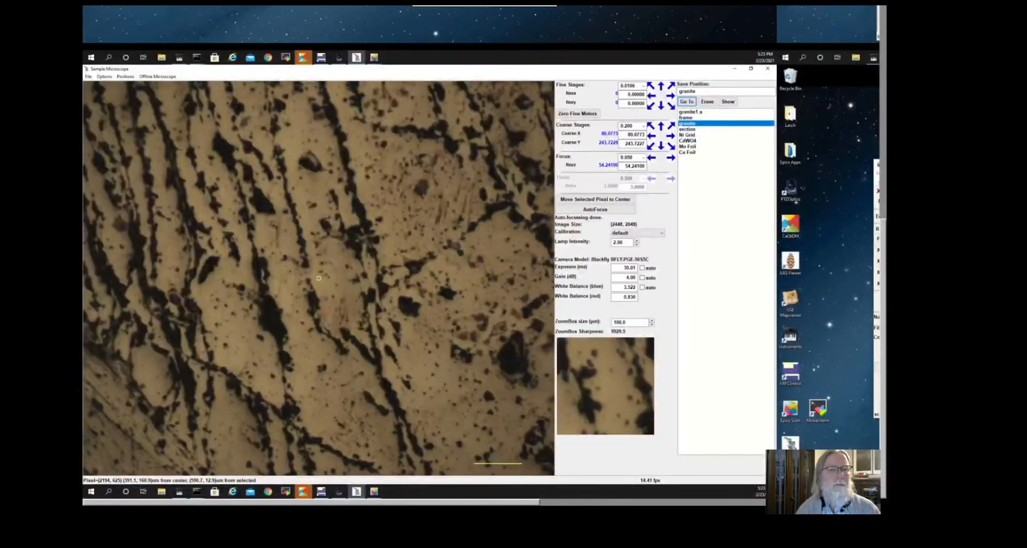
Step: Return to the XRF control window and bring the full granite spectrum to the front
click(607, 503)
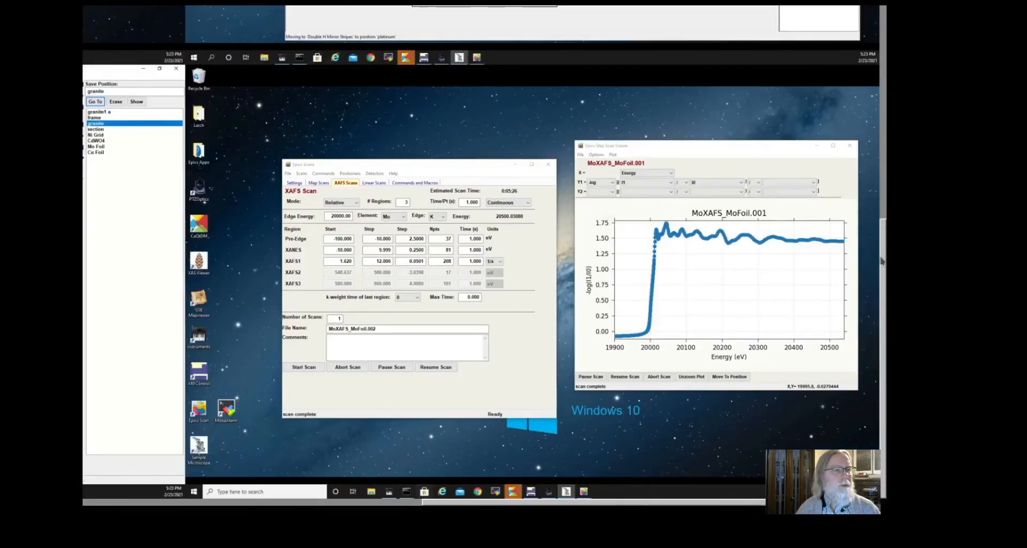
click(880, 22)
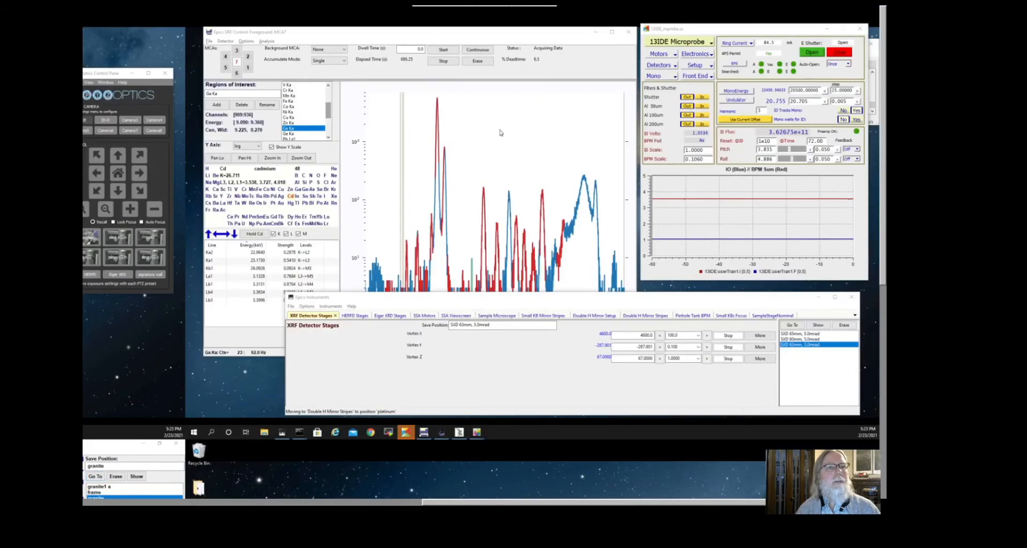
click(634, 181)
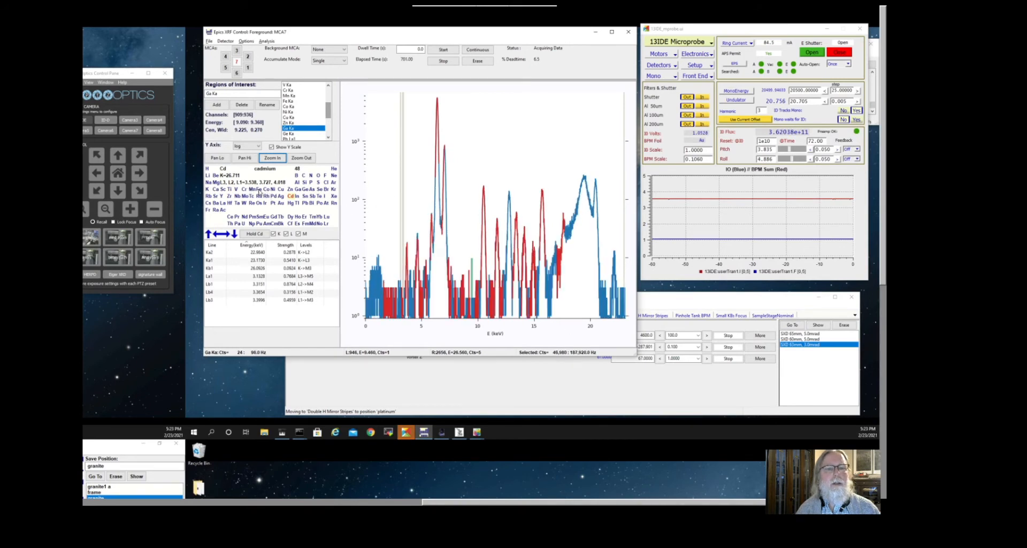
Step: Mark the iron emission lines on the granite spectrum and highlight the Fe Ka region of interest in a closer view
click(259, 190)
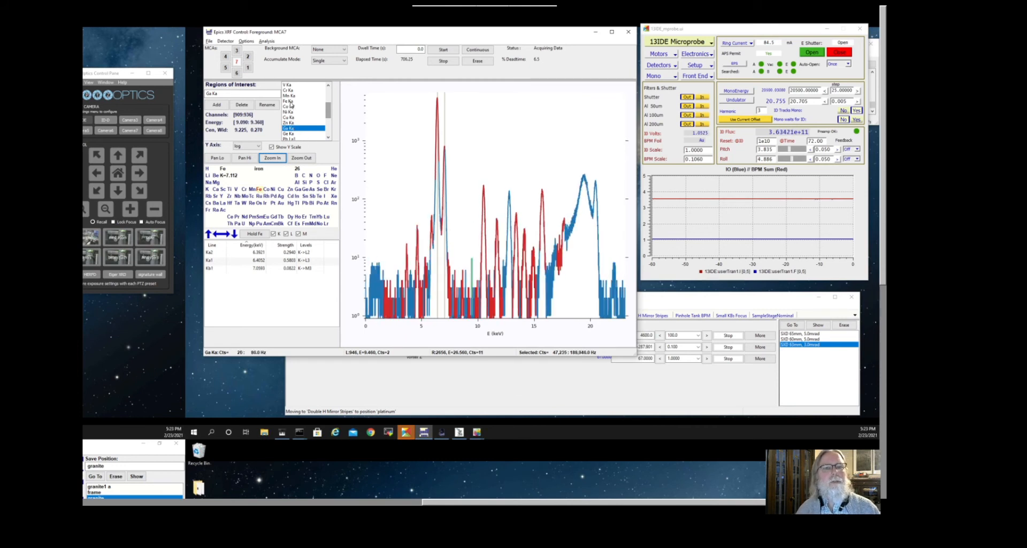
click(291, 102)
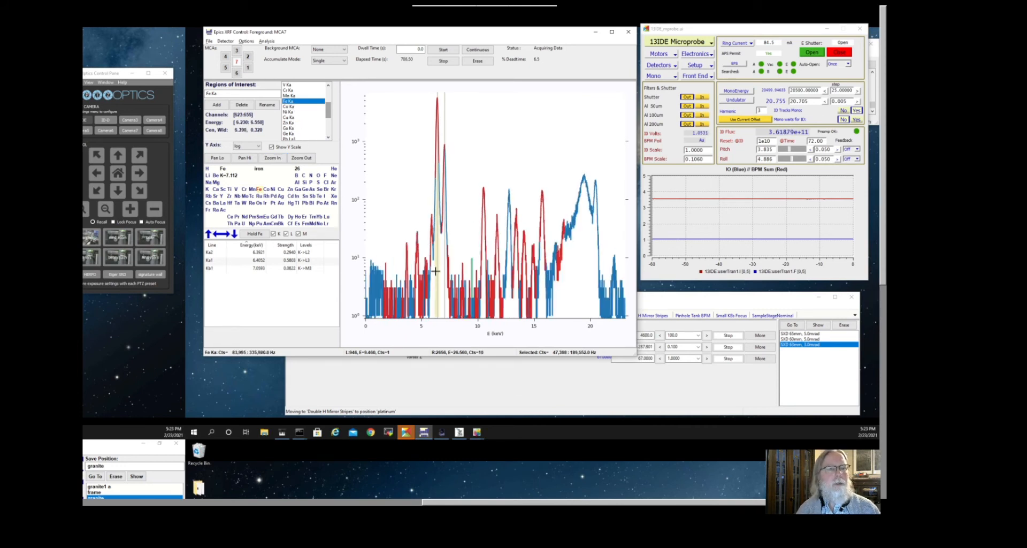
click(272, 158)
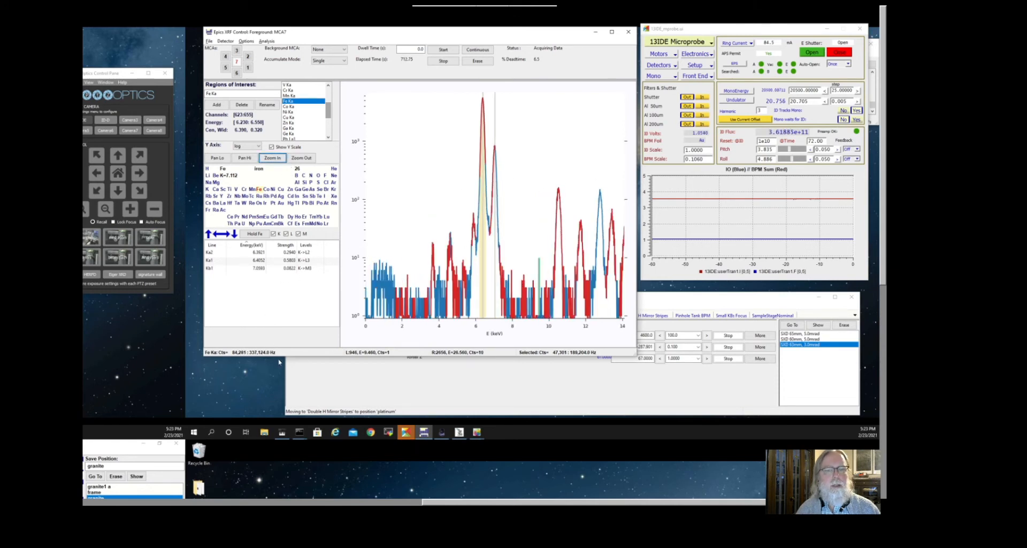
Step: Move the Vortex Z detector stage in by 1.0000 steps to 63.0000 in the XRF Detector Stages
click(688, 358)
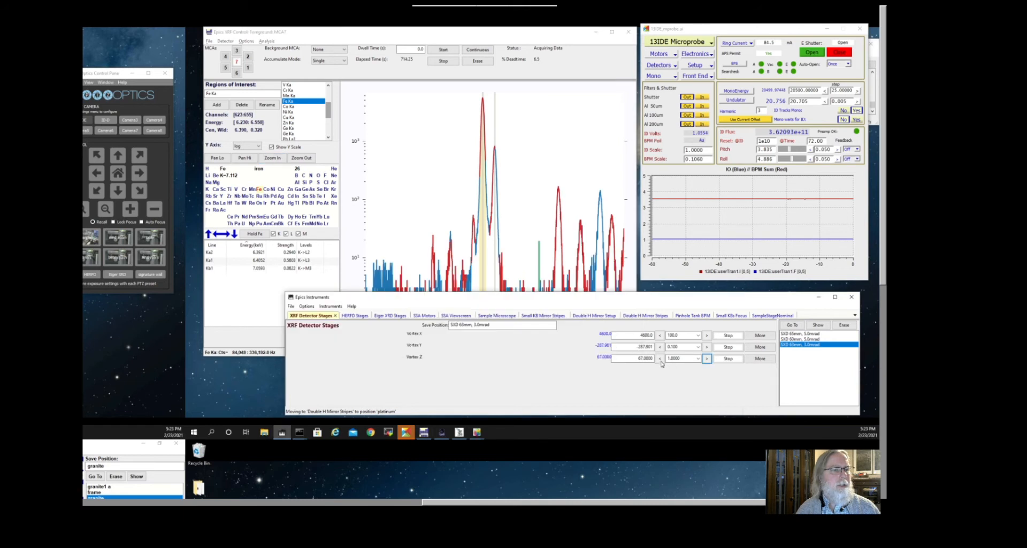
click(661, 359)
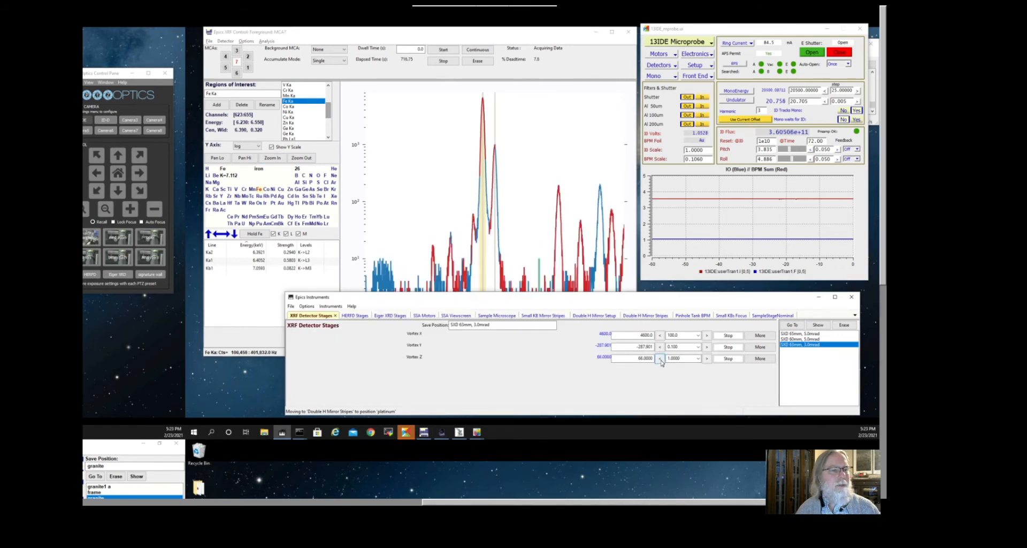
click(661, 359)
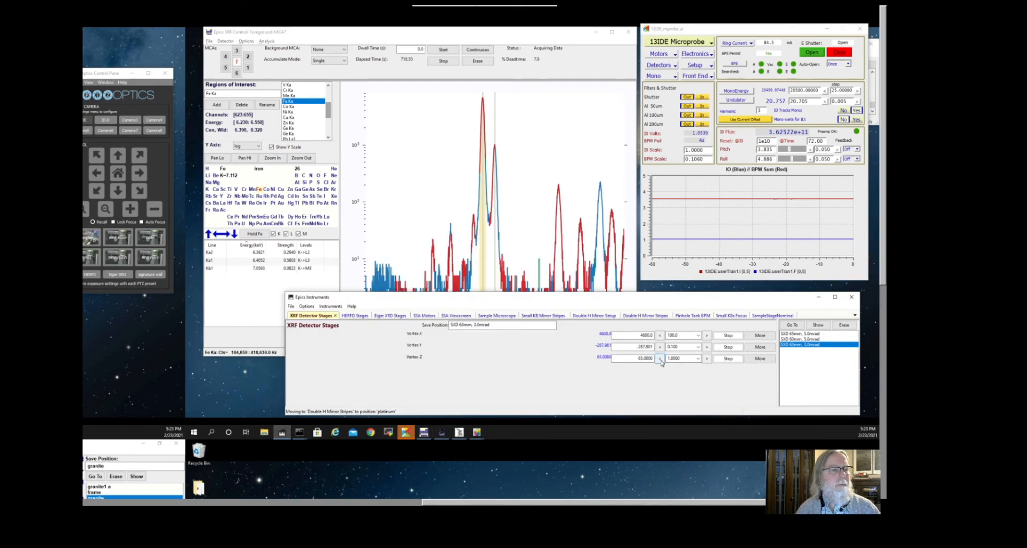
click(661, 360)
click(661, 359)
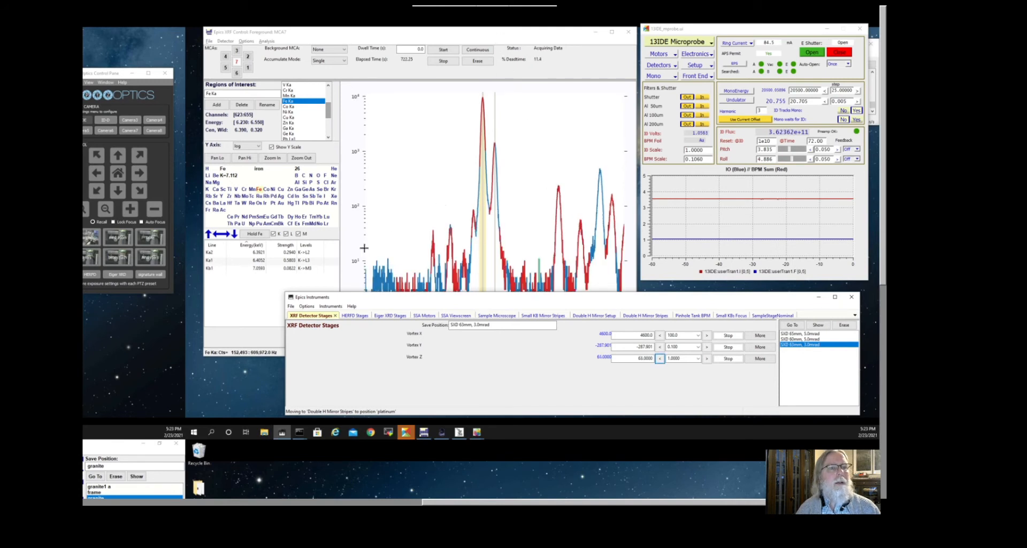
Step: Set the accumulate mode to Accumulate in the XRF control window and start a fresh acquisition over the wider energy range
click(272, 158)
click(301, 158)
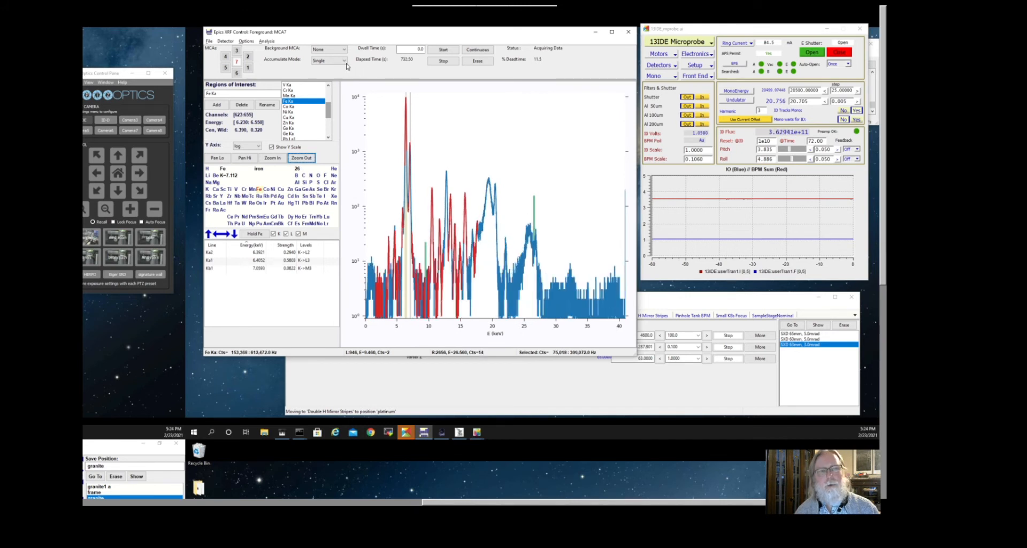
click(344, 60)
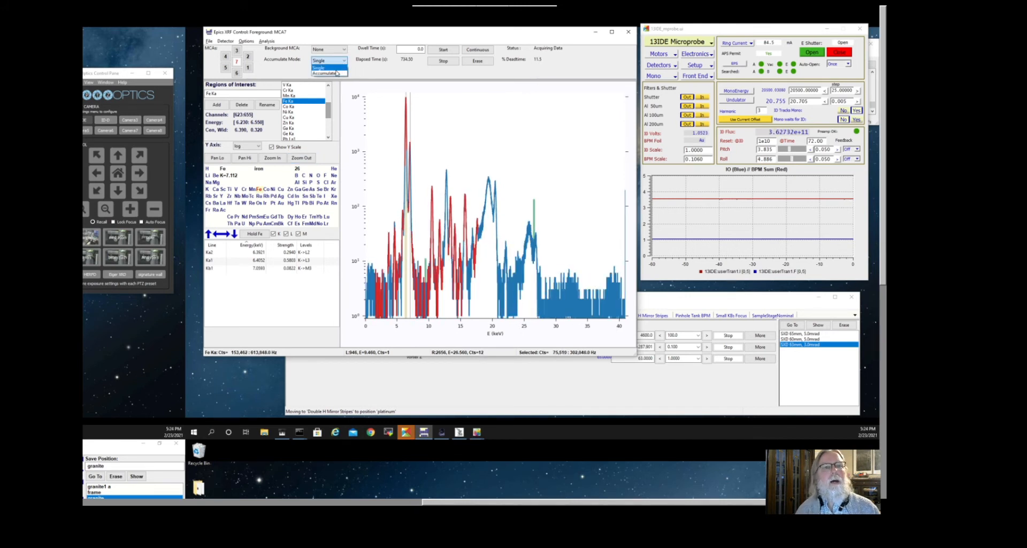
click(325, 73)
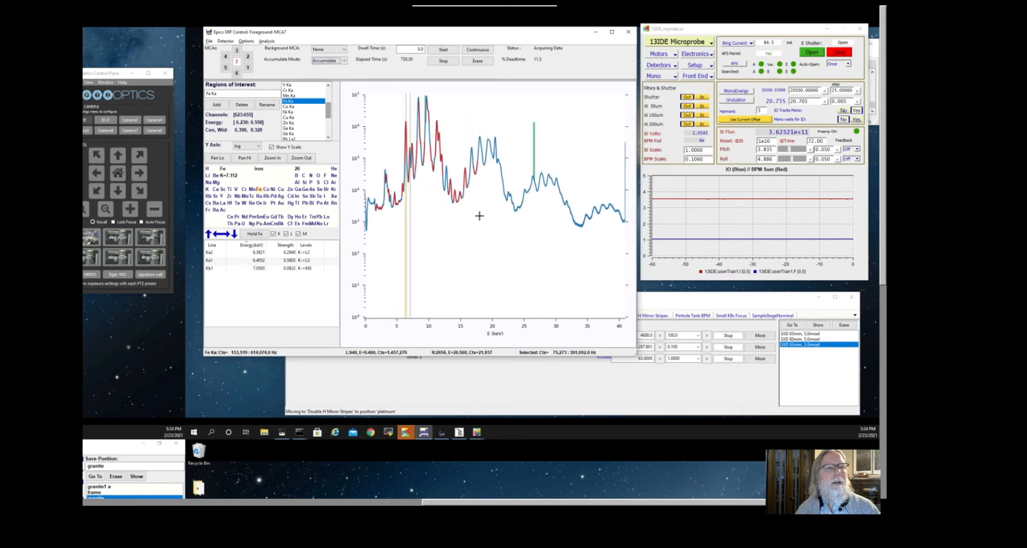
click(442, 50)
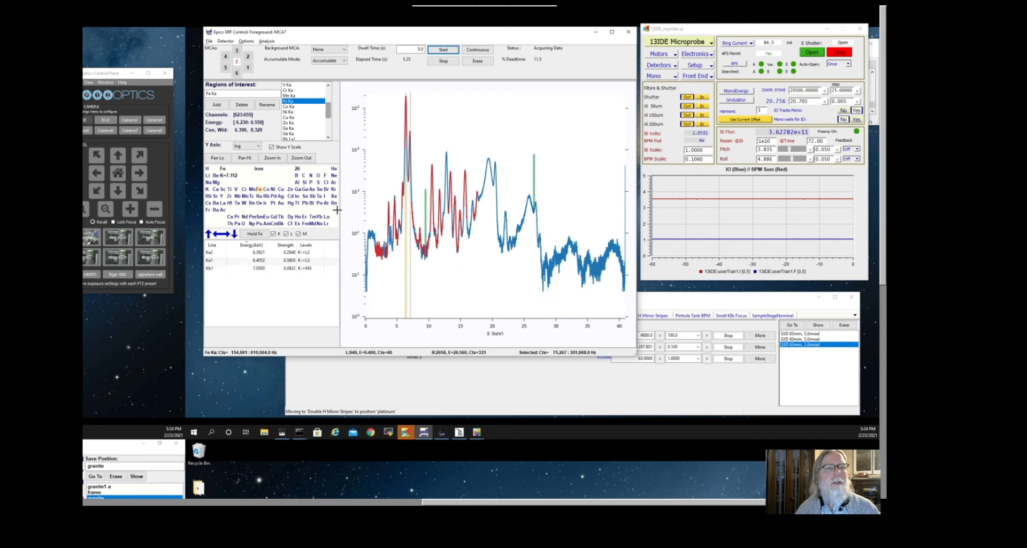
Step: Read the spectrum with the energy marker at the scatter peak near 20.39 keV and at about 11.57 keV
click(494, 159)
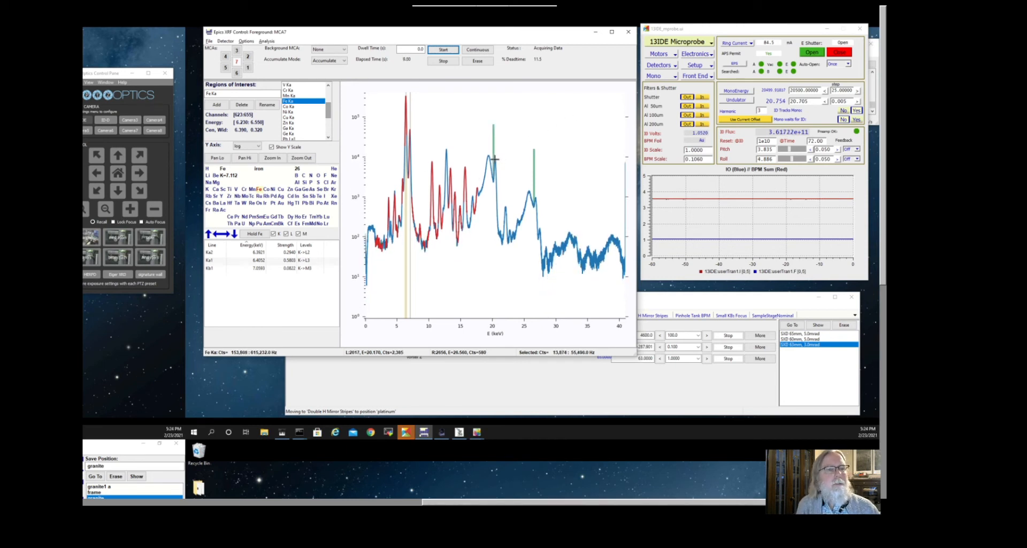
click(495, 156)
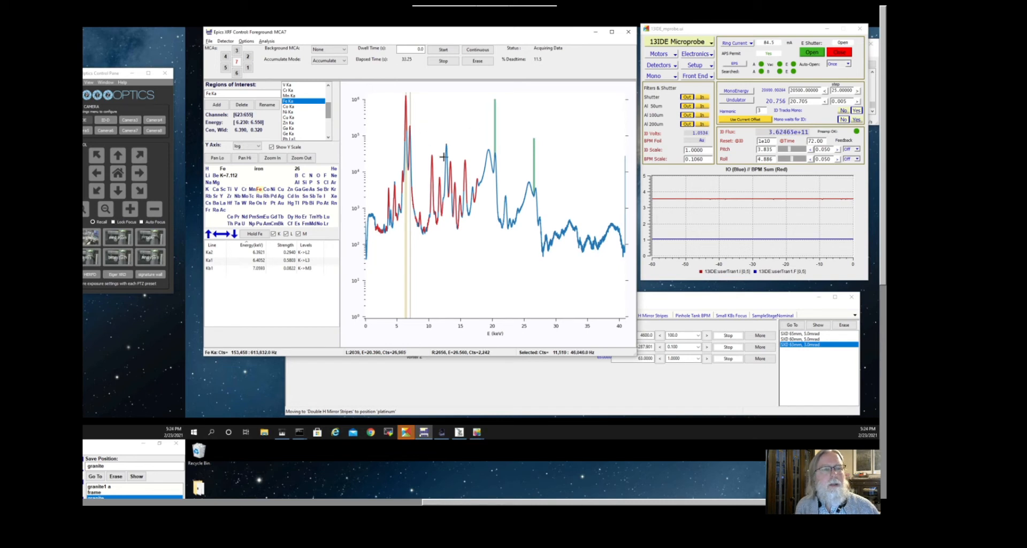
click(438, 258)
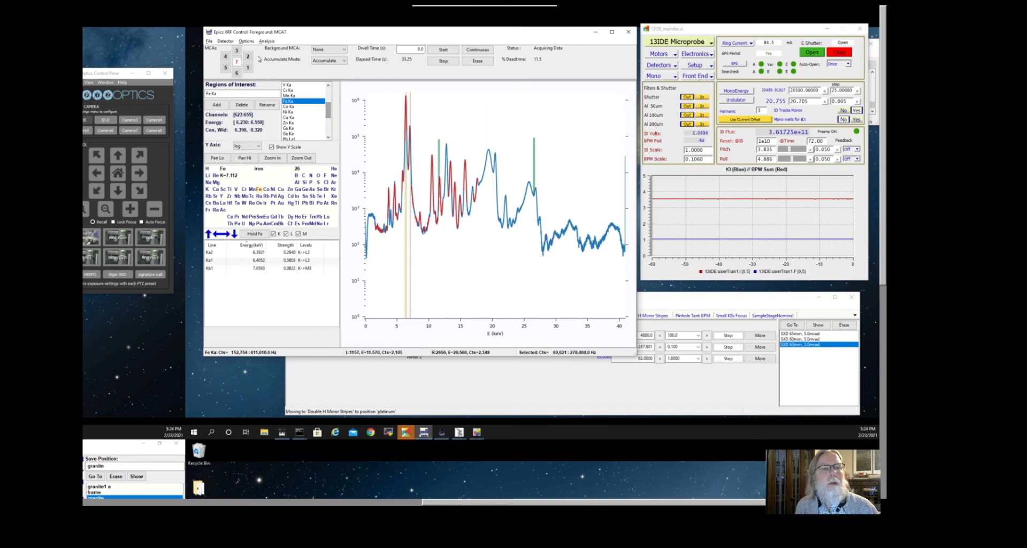
Step: Show the pileup prediction on the spectrum and place the energy marker on the peak at about 12.8 keV
click(266, 41)
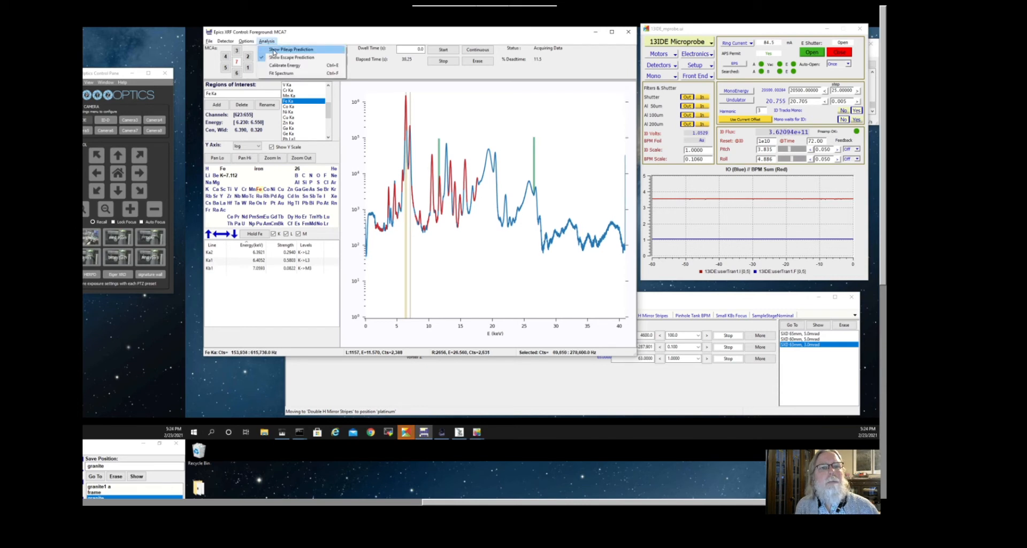
click(274, 50)
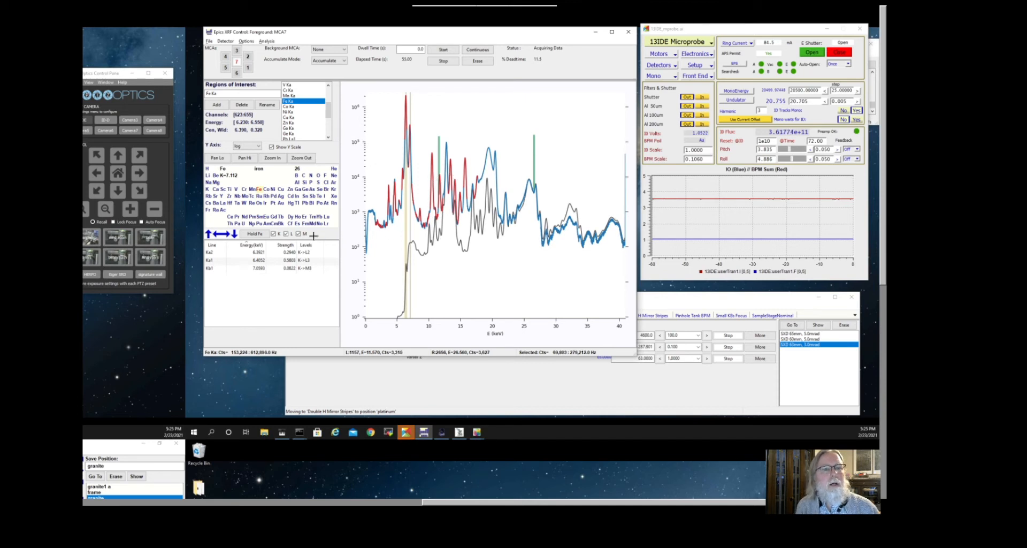
click(270, 158)
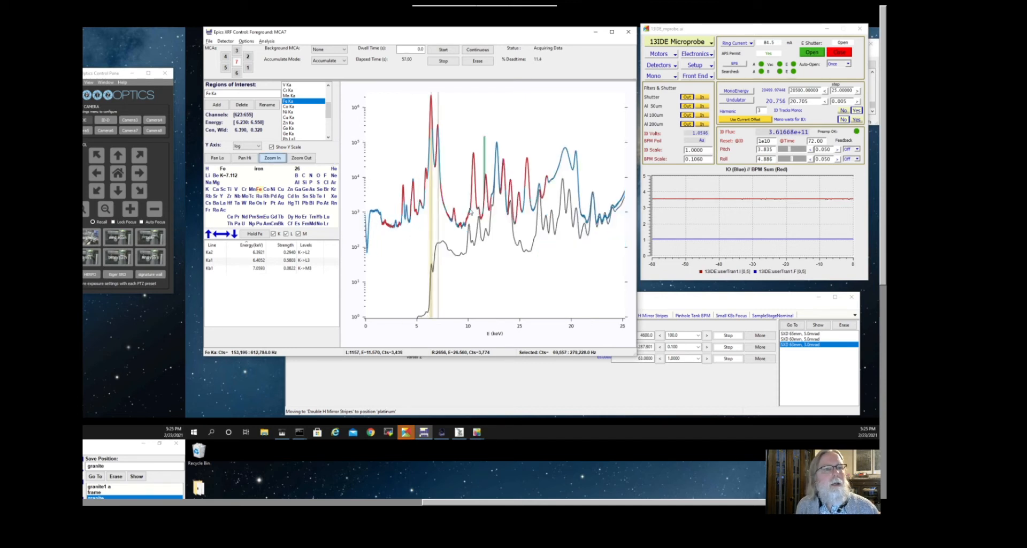
click(496, 145)
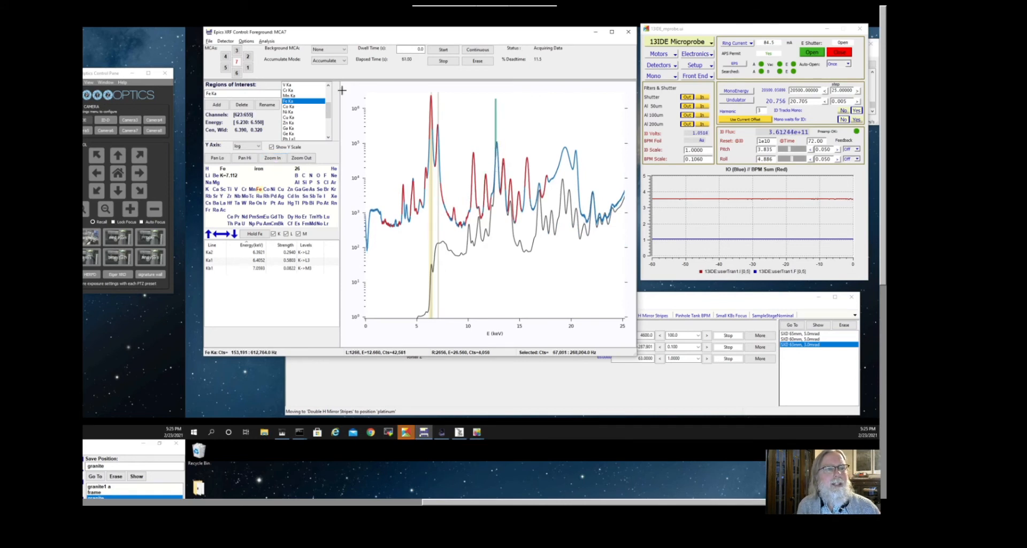
Step: Check the counts of the Ni Ka, Ge Ka and As Ka regions of interest, and place the energy marker on the iron peak
click(290, 111)
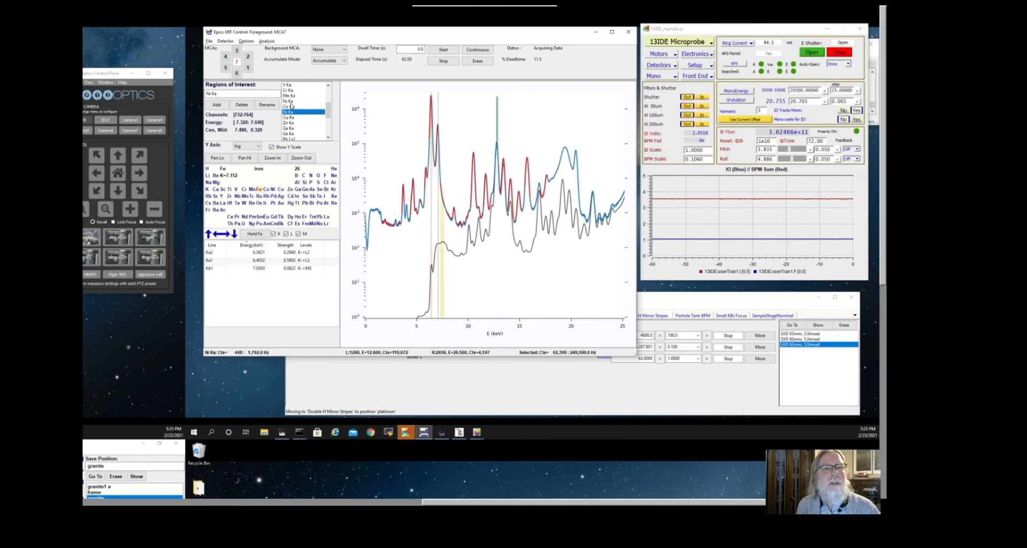
click(288, 133)
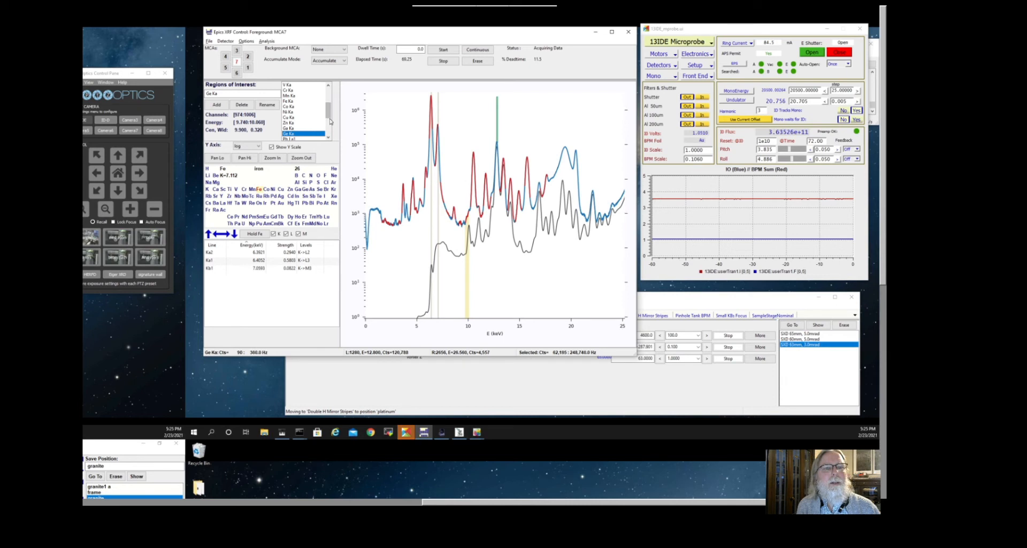
scroll(317, 130, down, 3)
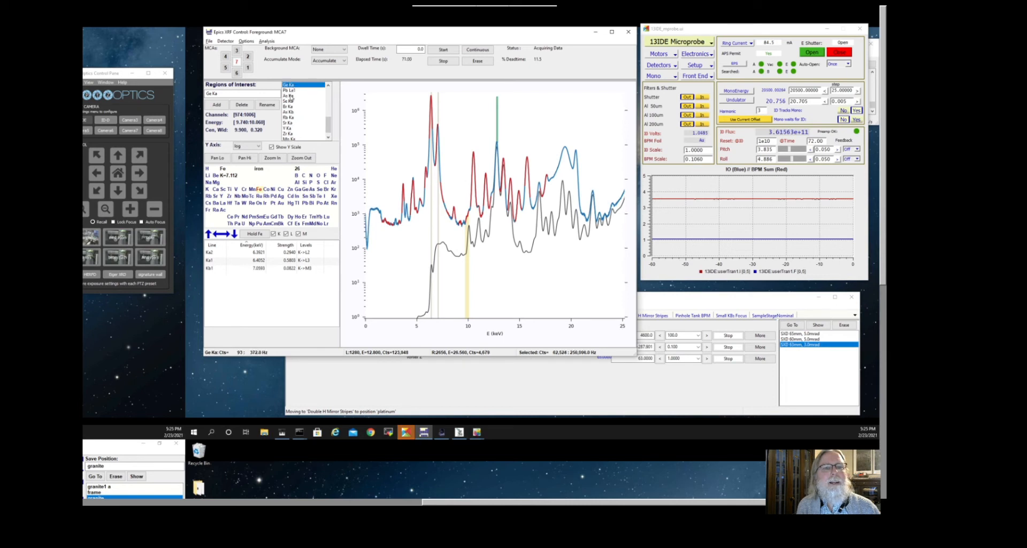
click(291, 96)
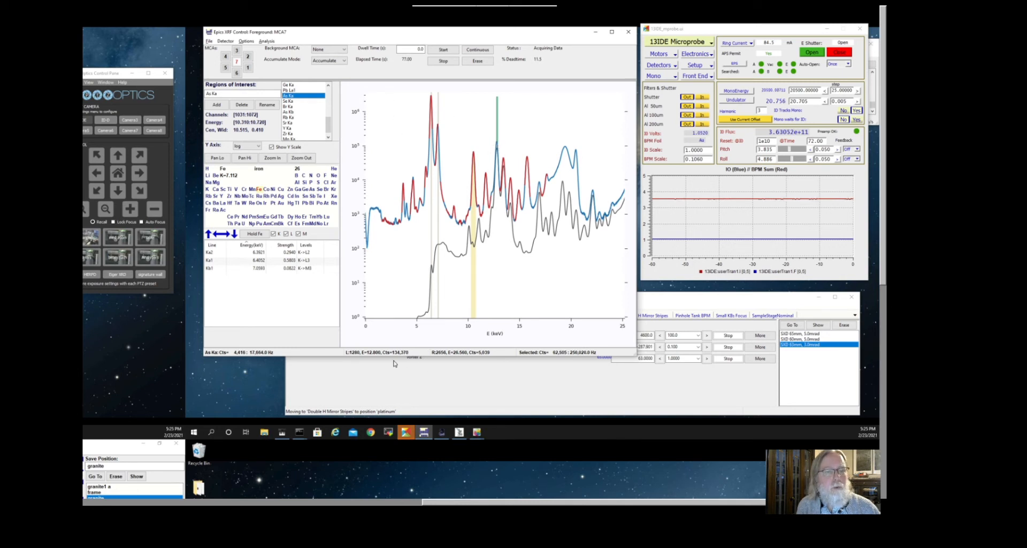
click(431, 102)
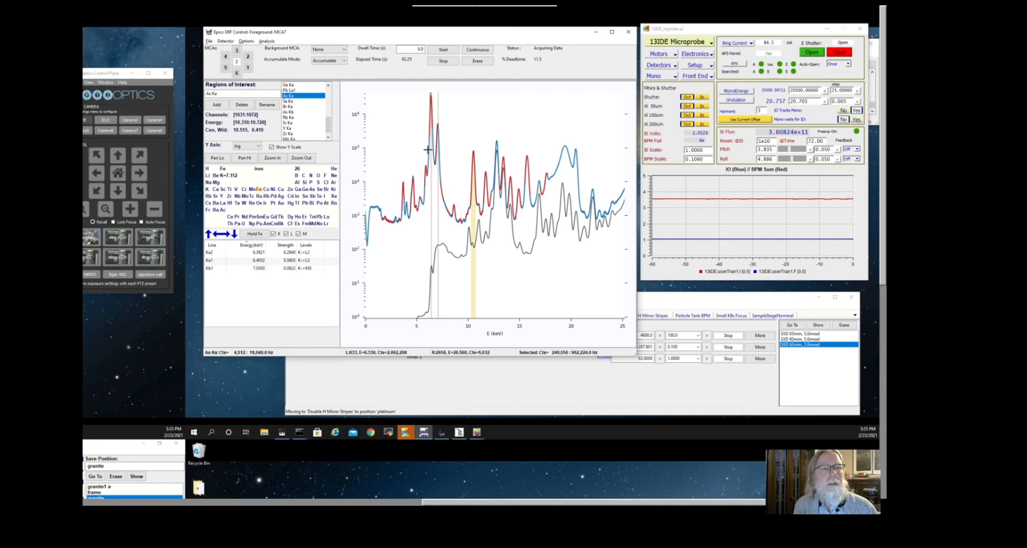
Step: Hide the pileup prediction and return the spectrum to a wider energy range
click(267, 41)
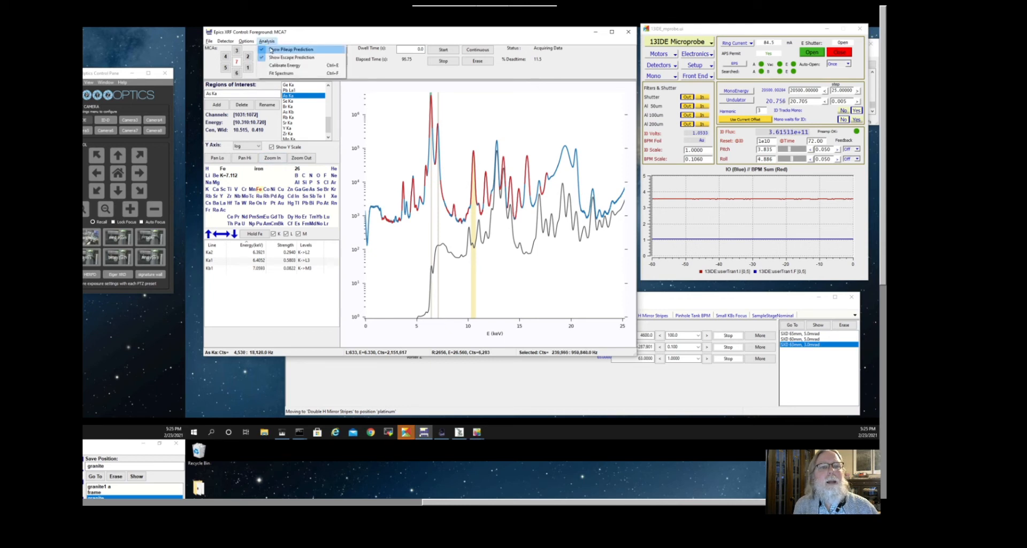
click(276, 51)
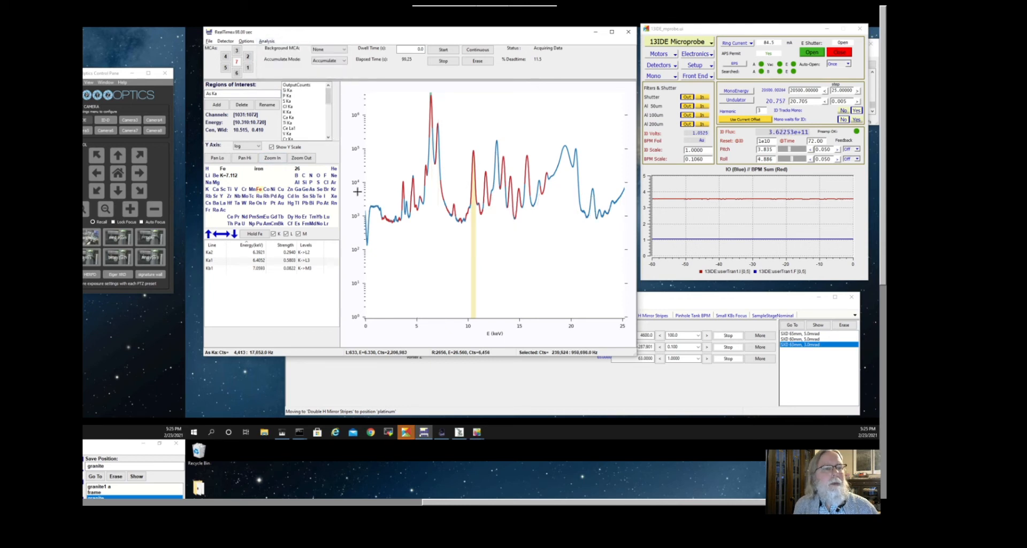
click(309, 159)
click(309, 159)
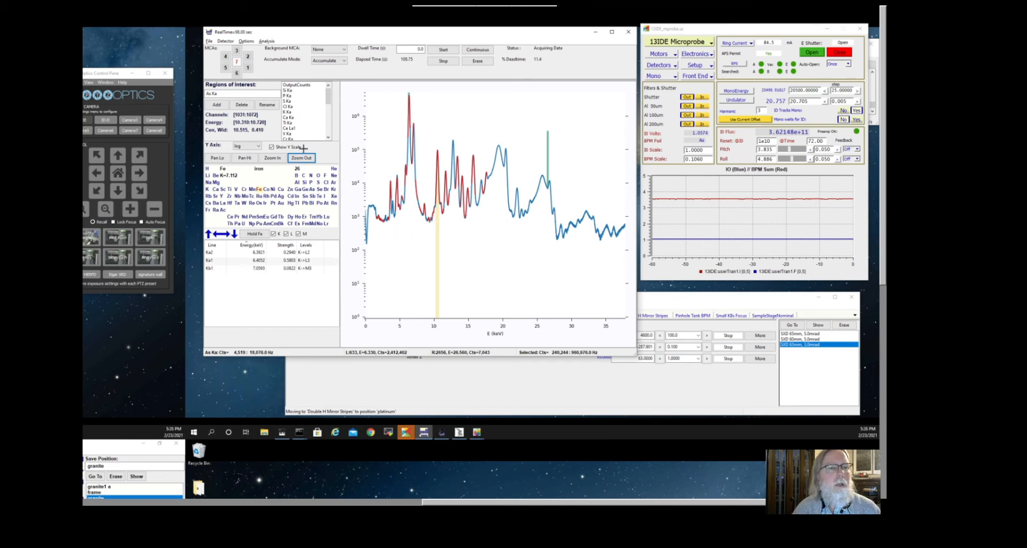
Step: Compare the count rates of the Ti Ka, Cr Ka, Fe Ka, Ga Ka, Zn Ka and Pb La1 regions of interest
click(290, 123)
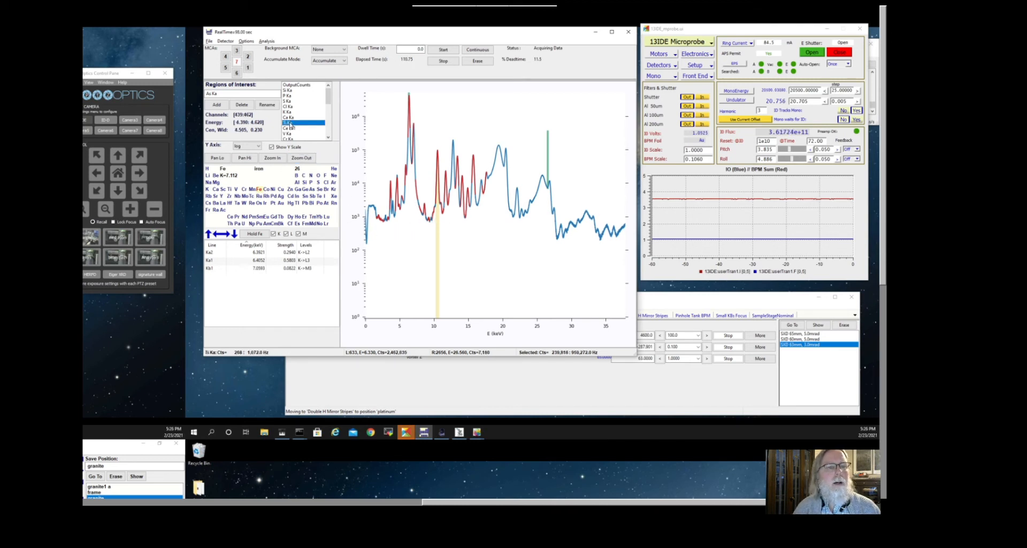
click(292, 139)
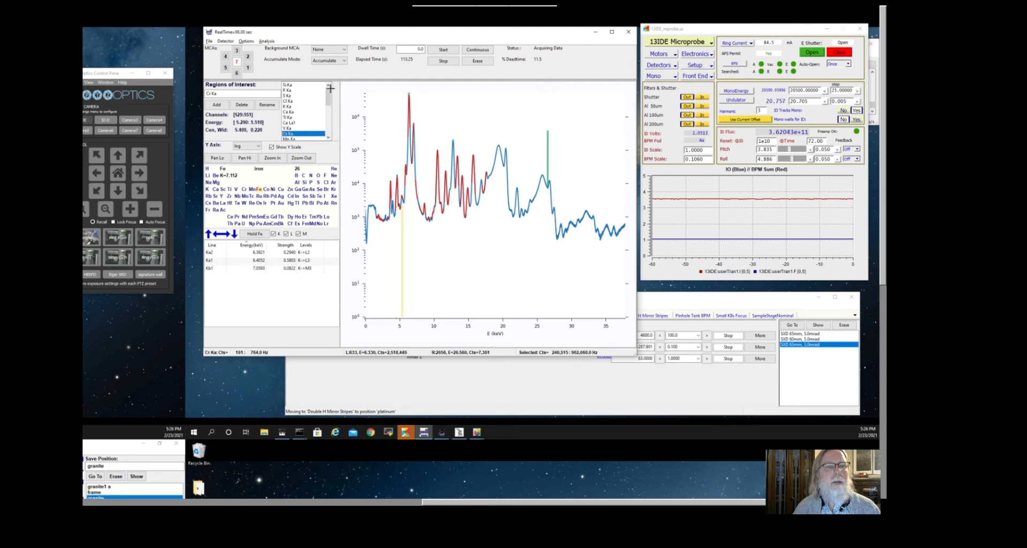
drag(330, 102, 330, 114)
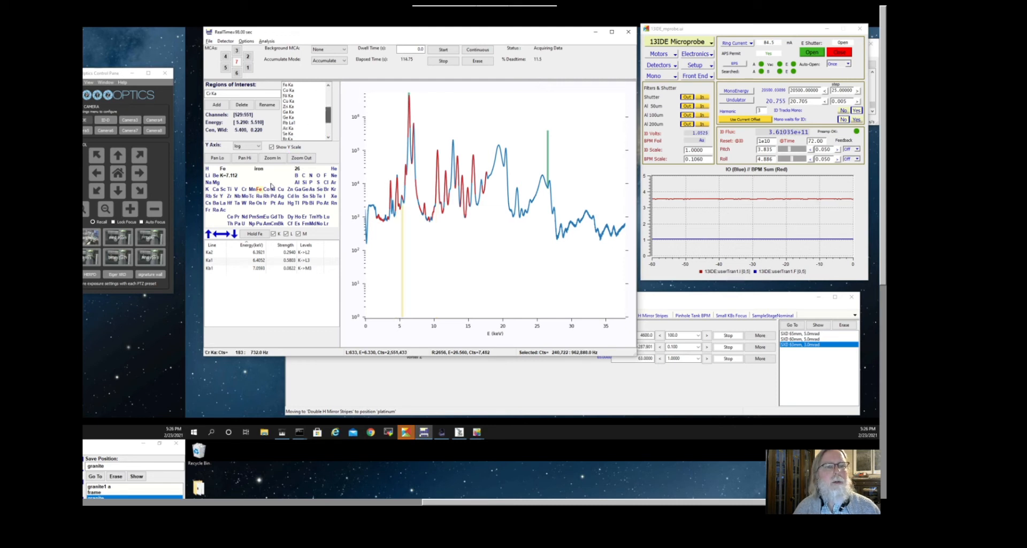
click(288, 85)
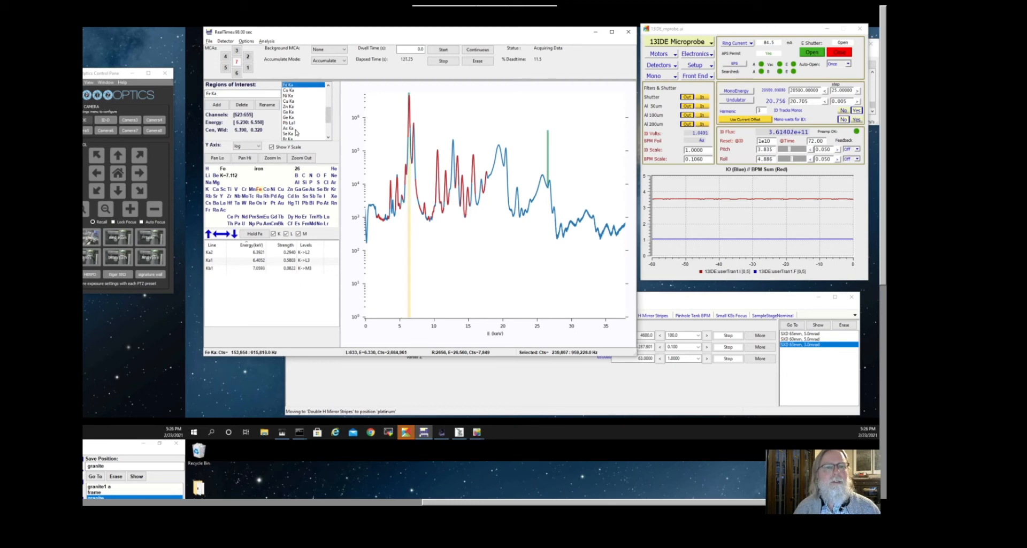
click(292, 113)
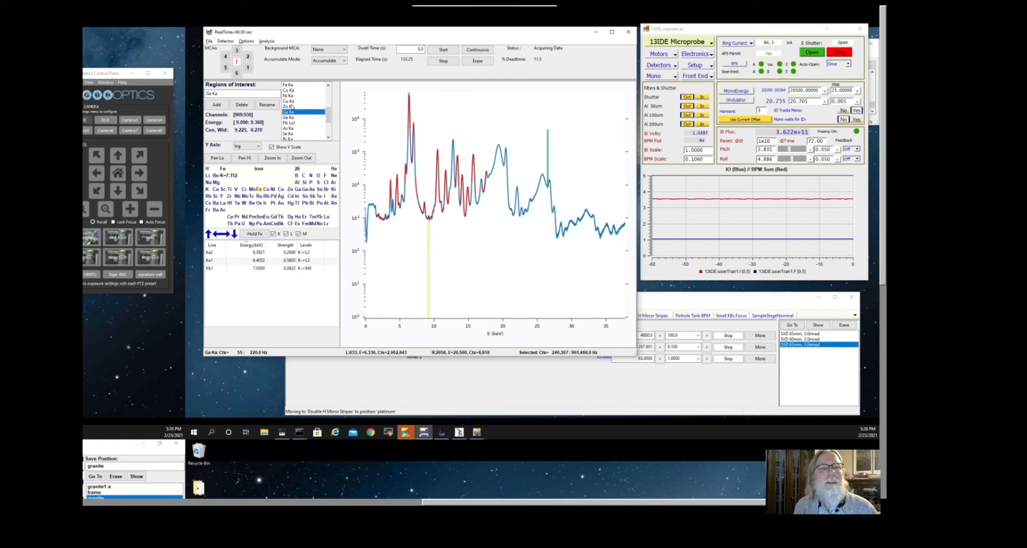
click(291, 106)
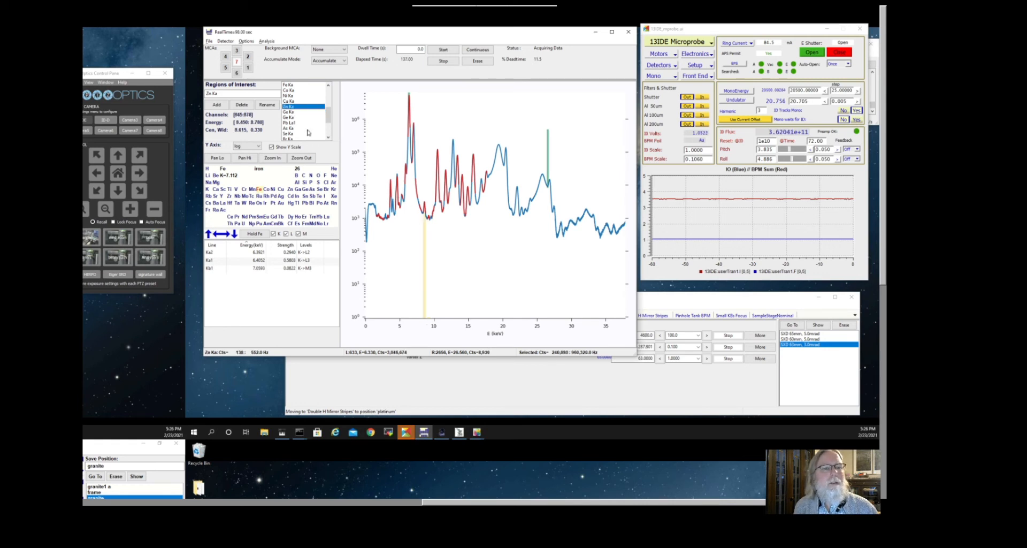
click(295, 123)
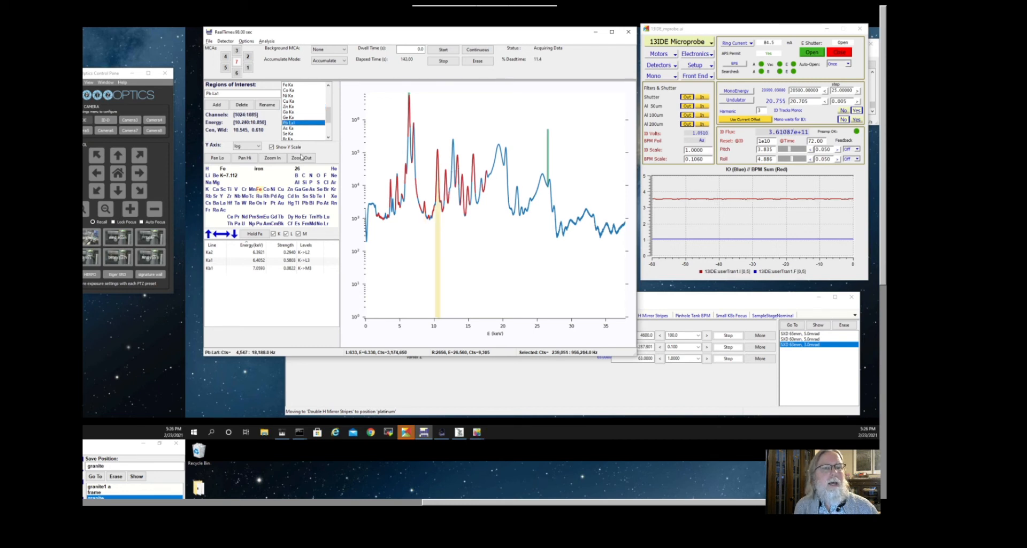
click(297, 160)
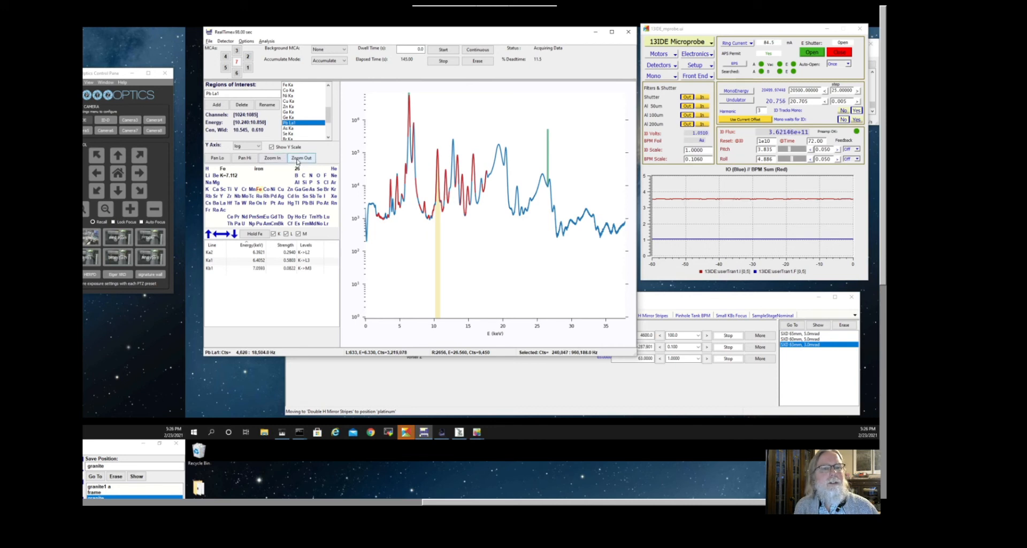
click(273, 159)
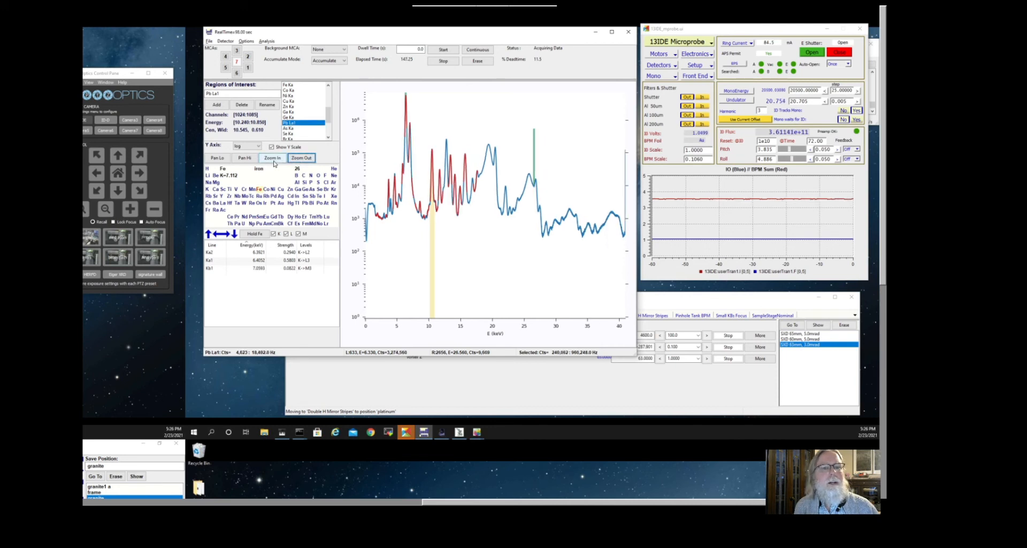
Step: Inspect the spectrum below about 18 keV and compare its small peaks with the vanadium, titanium, barium and scandium emission lines
click(273, 160)
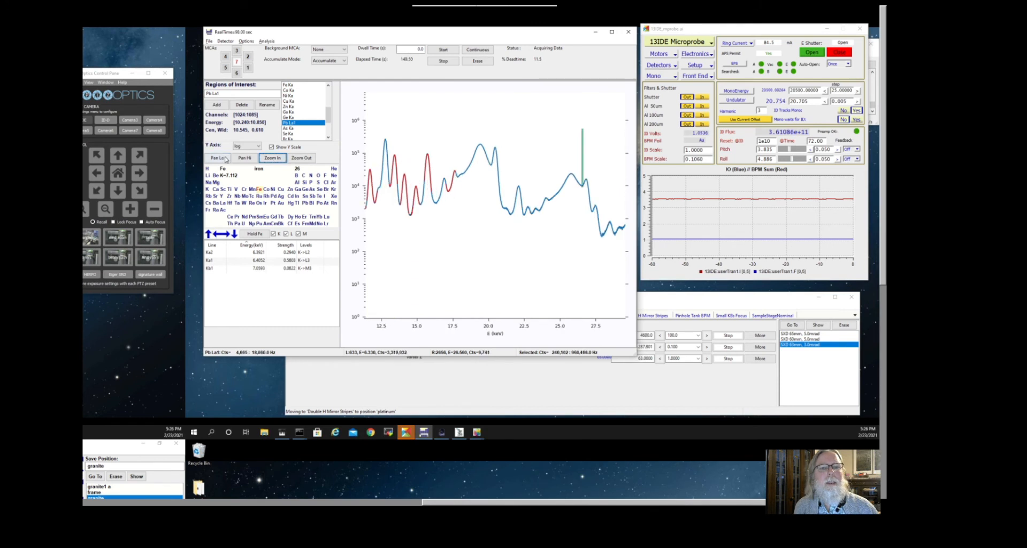
click(225, 158)
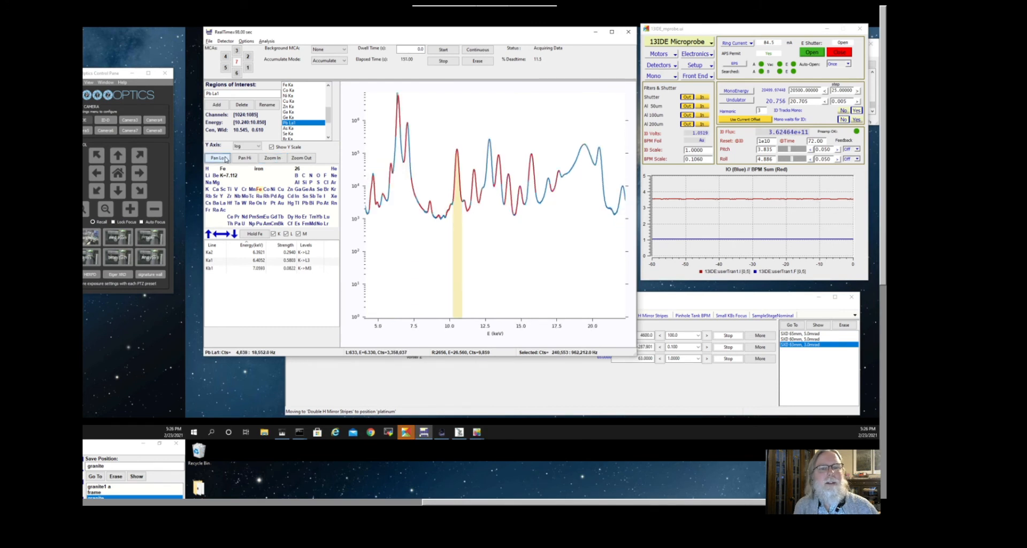
click(226, 159)
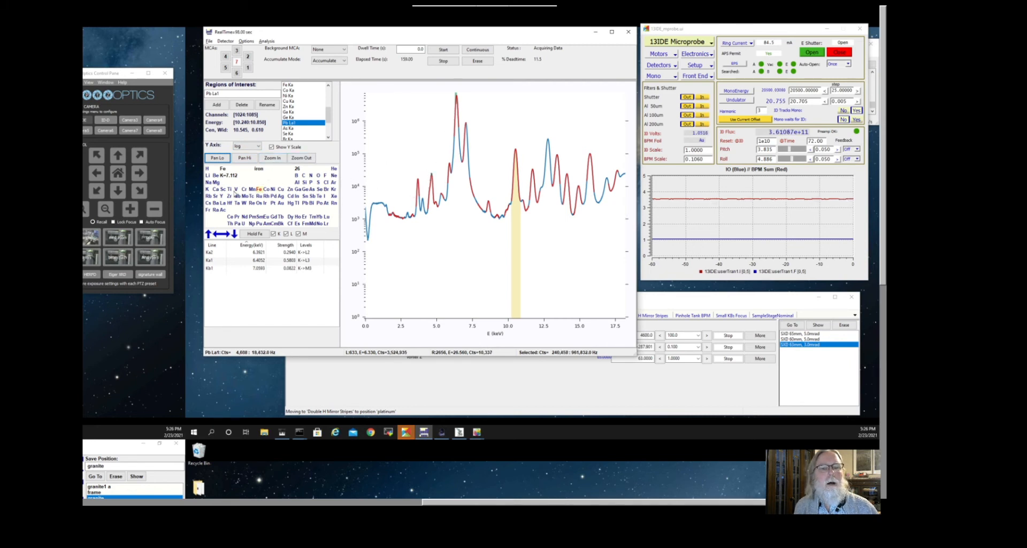
click(237, 190)
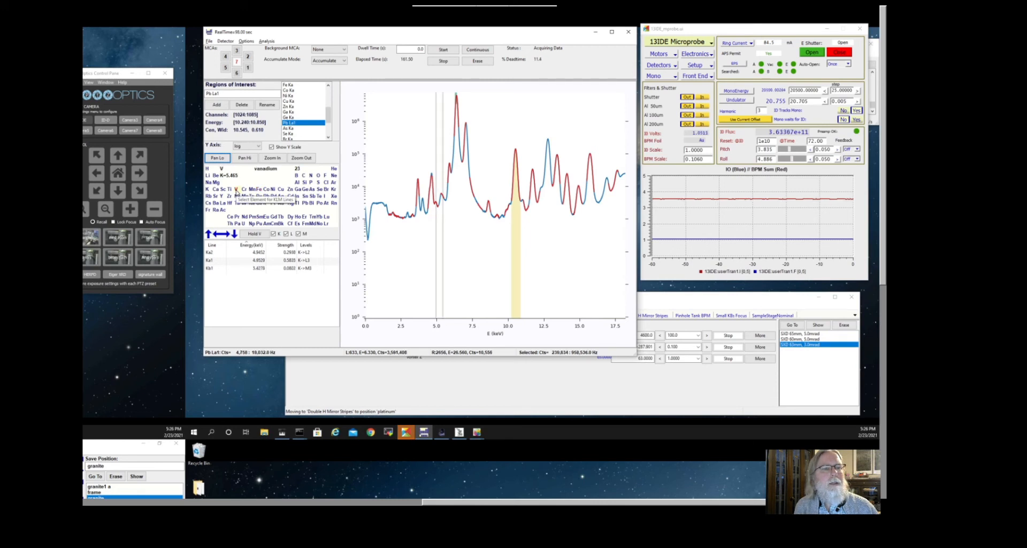
click(229, 189)
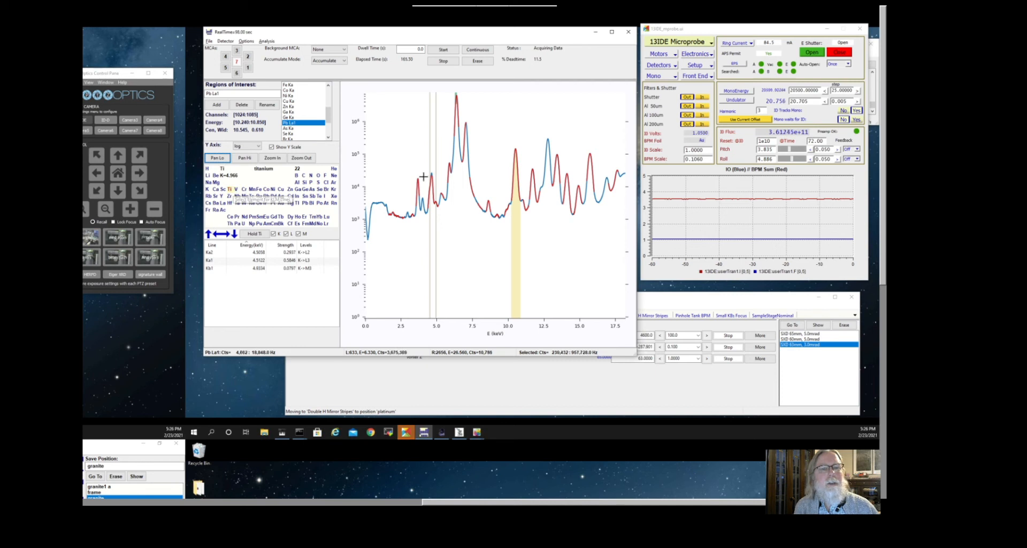
click(217, 204)
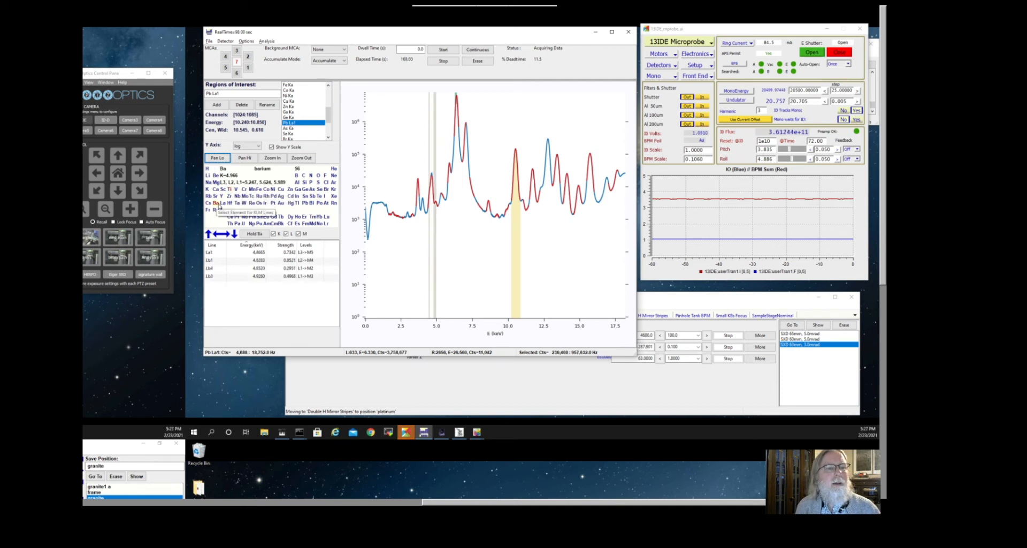
click(223, 190)
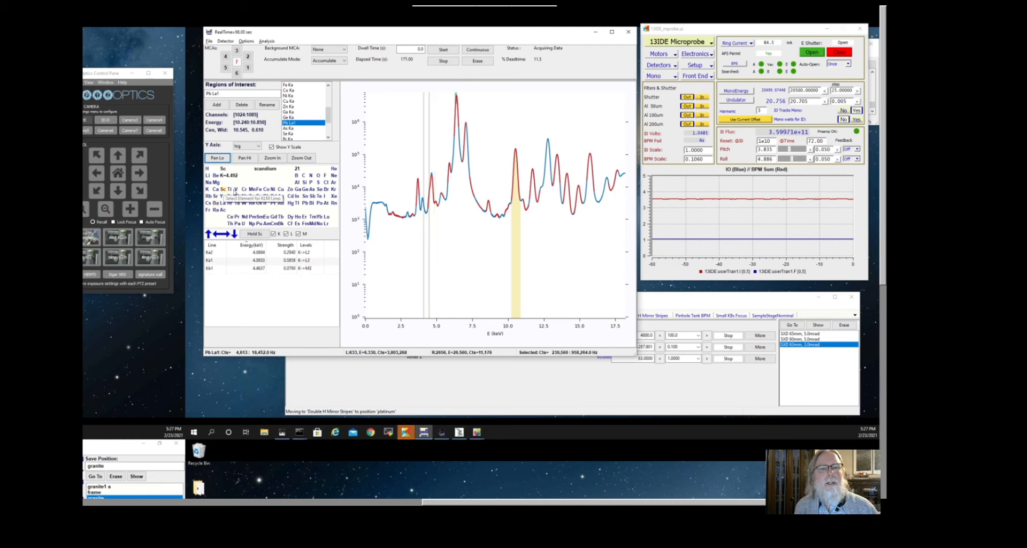
click(230, 189)
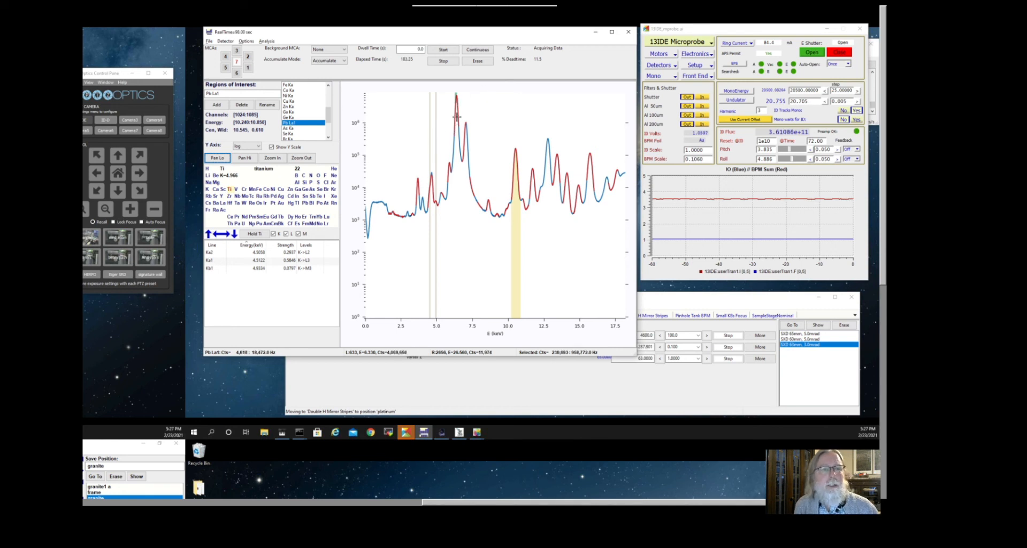
Step: Mark the silicon emission lines and show the escape prediction on the low-energy part of the spectrum
click(303, 183)
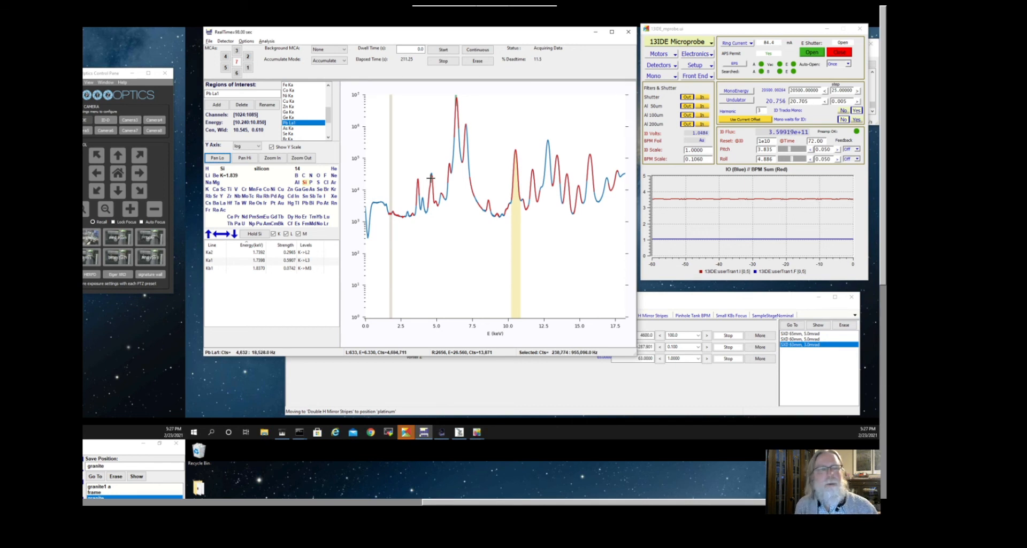
click(267, 41)
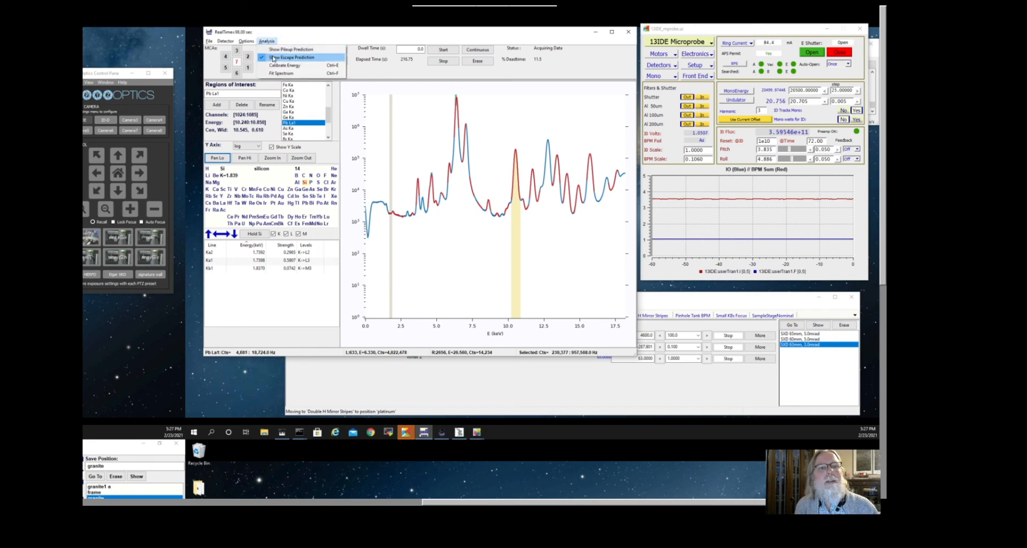
click(273, 57)
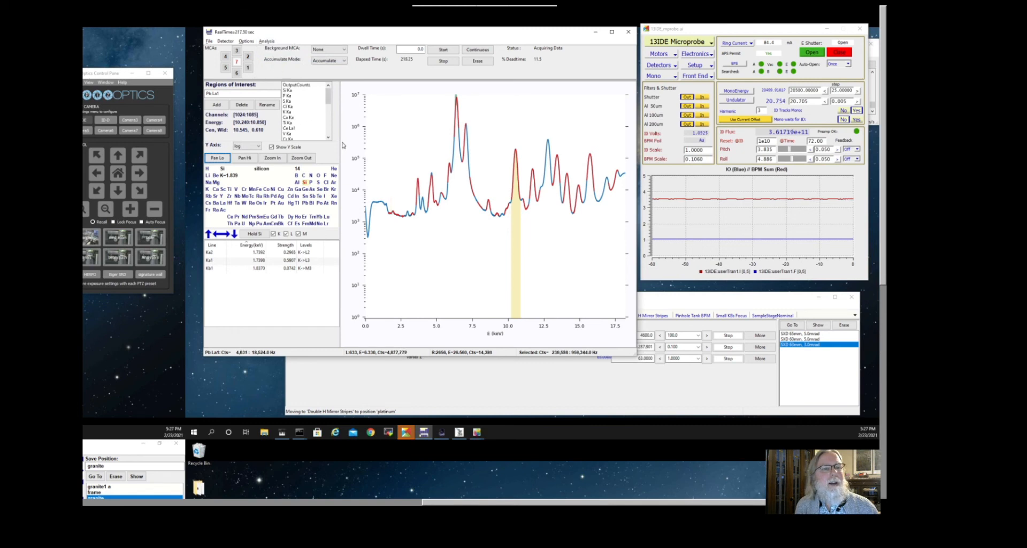
click(265, 41)
click(302, 57)
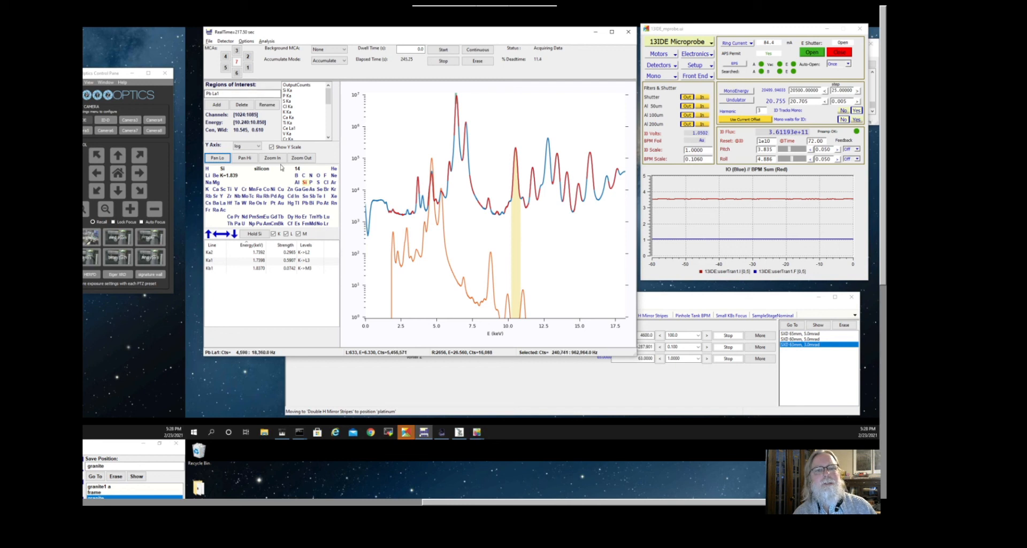
Step: Hide the escape prediction and return the spectrum to the full energy range of about 0 to 40 keV
click(267, 42)
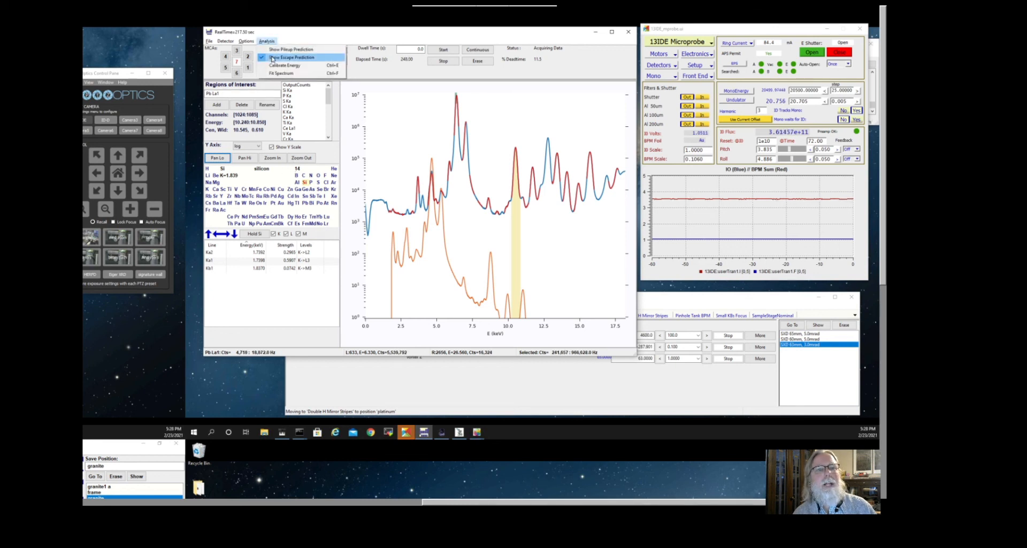
click(273, 58)
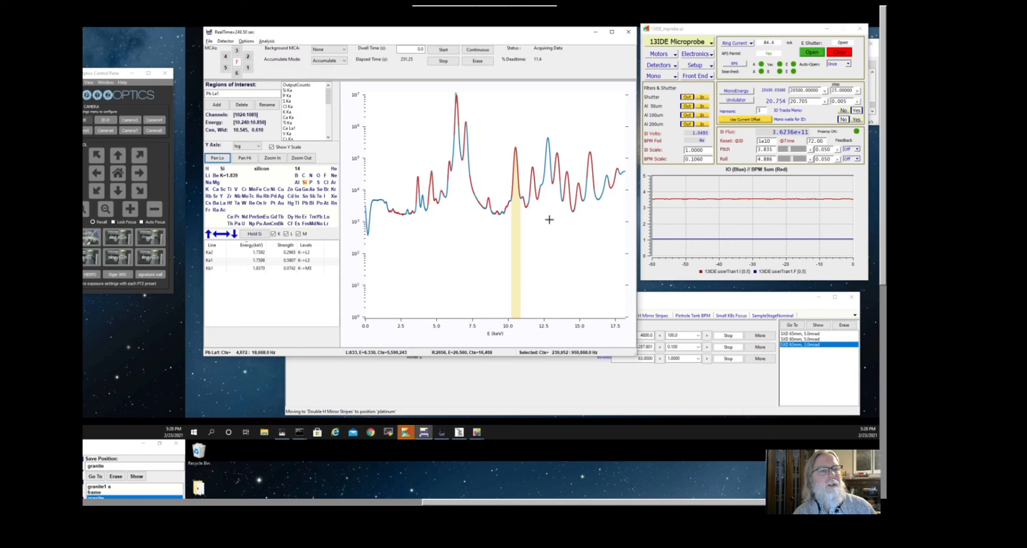
click(303, 159)
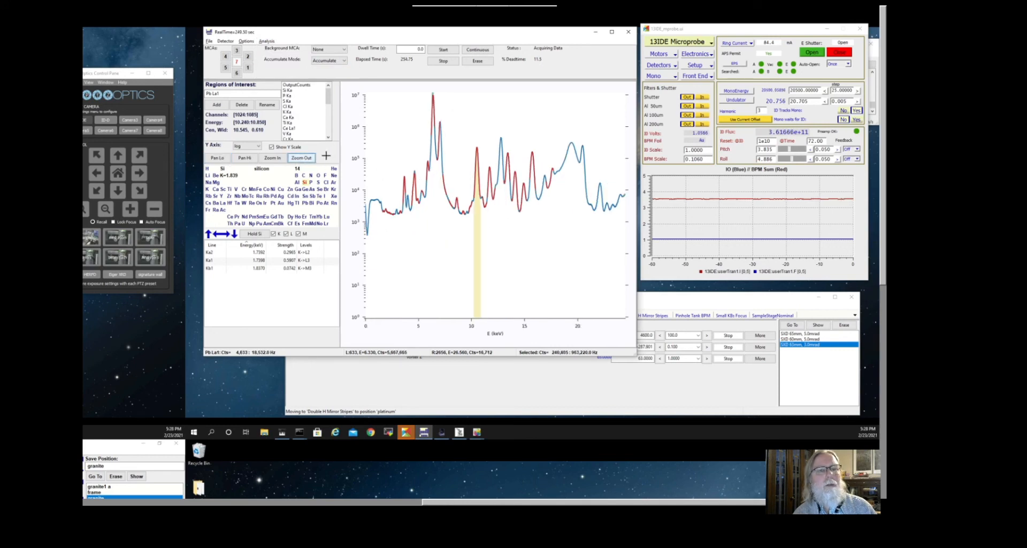
click(305, 158)
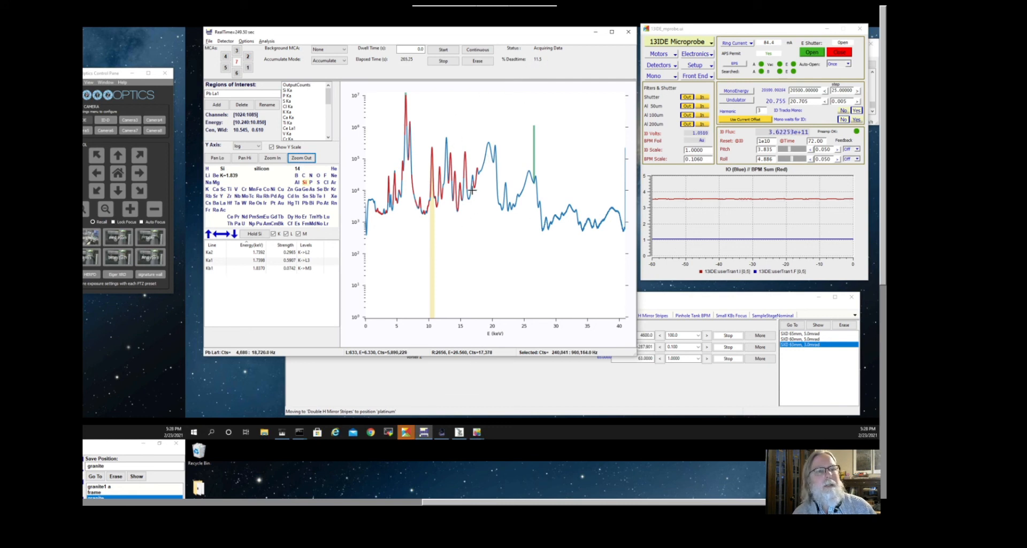
Step: Compare the count rates of the Ti Ka, Zn Ka and Fe Ka regions of interest
click(289, 123)
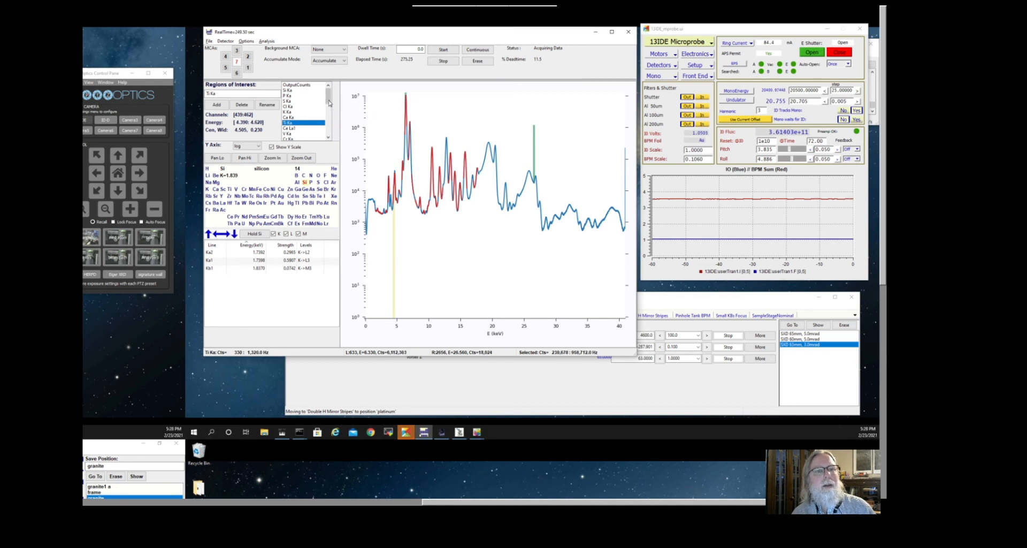
scroll(328, 119, down, 2)
scroll(299, 118, down, 2)
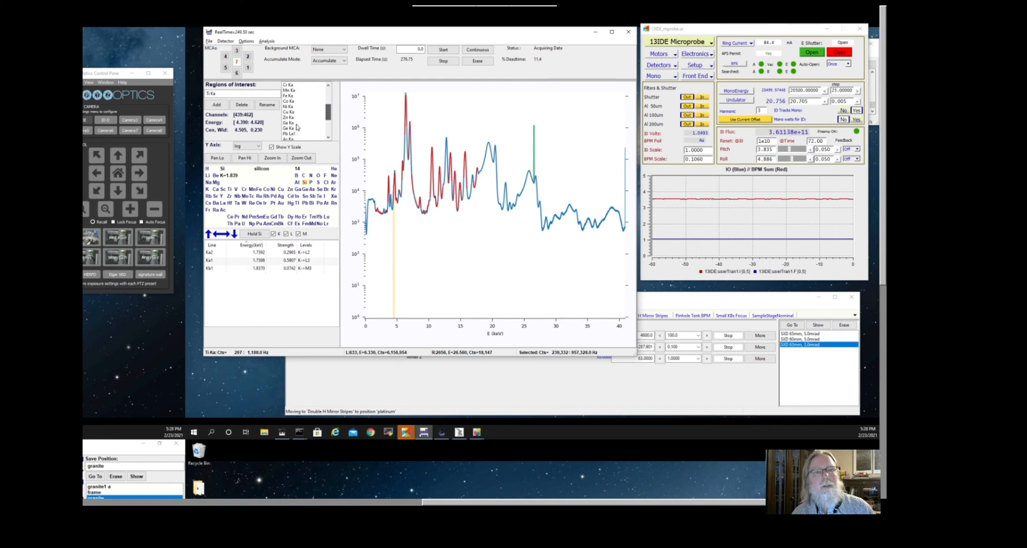
click(298, 116)
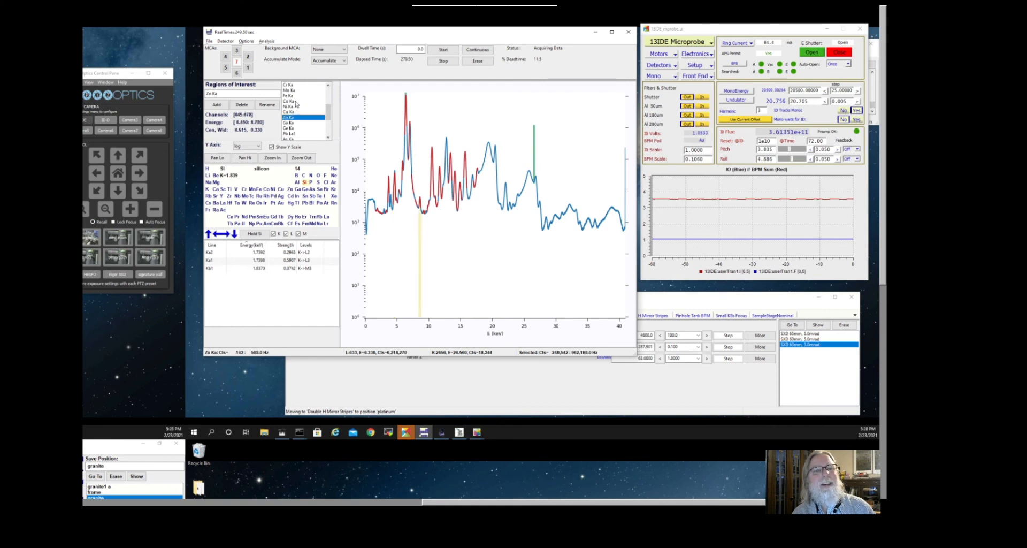
click(298, 95)
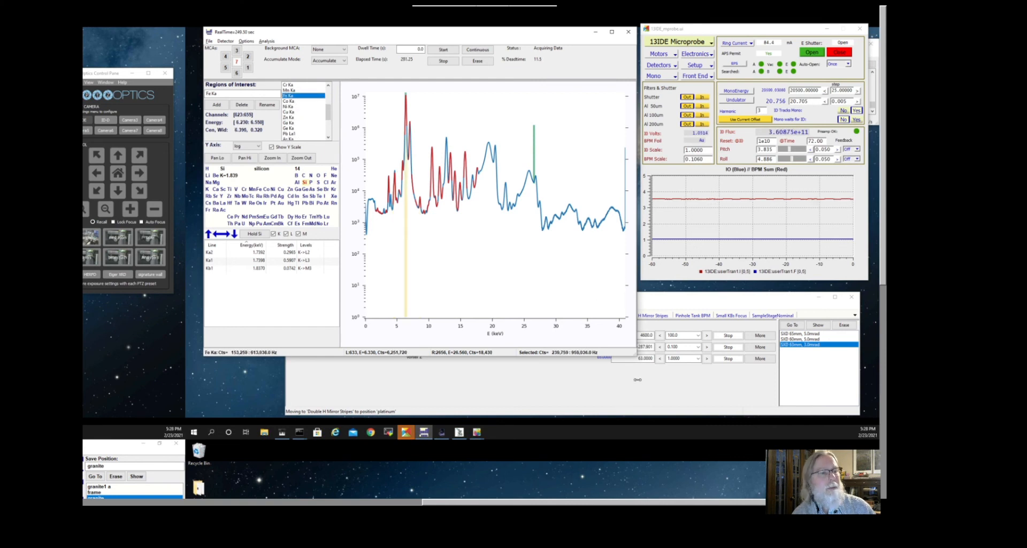
Step: Back the XRF detector away along Vertex Z in several 1 mm steps and restart the spectrum acquisition
click(711, 376)
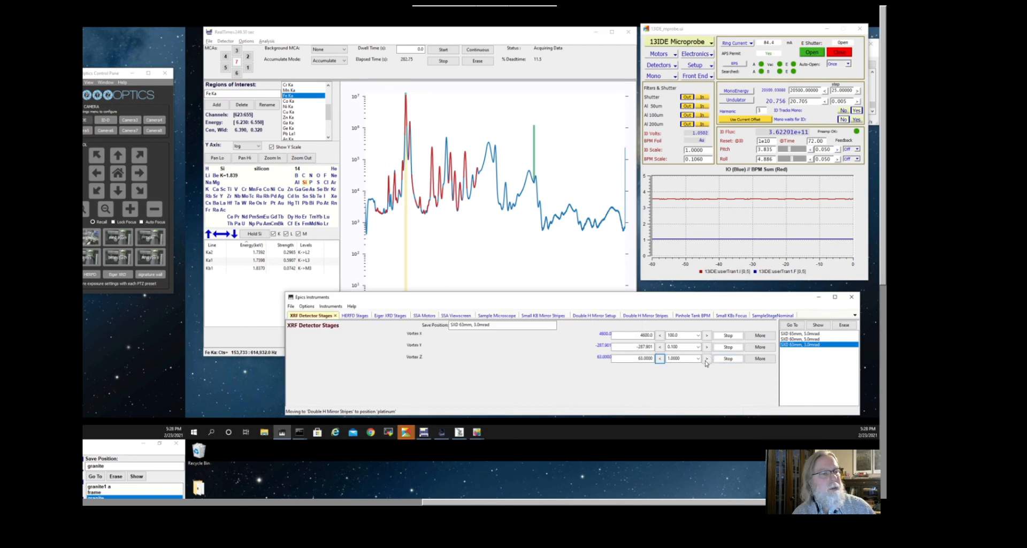
click(706, 359)
click(706, 359)
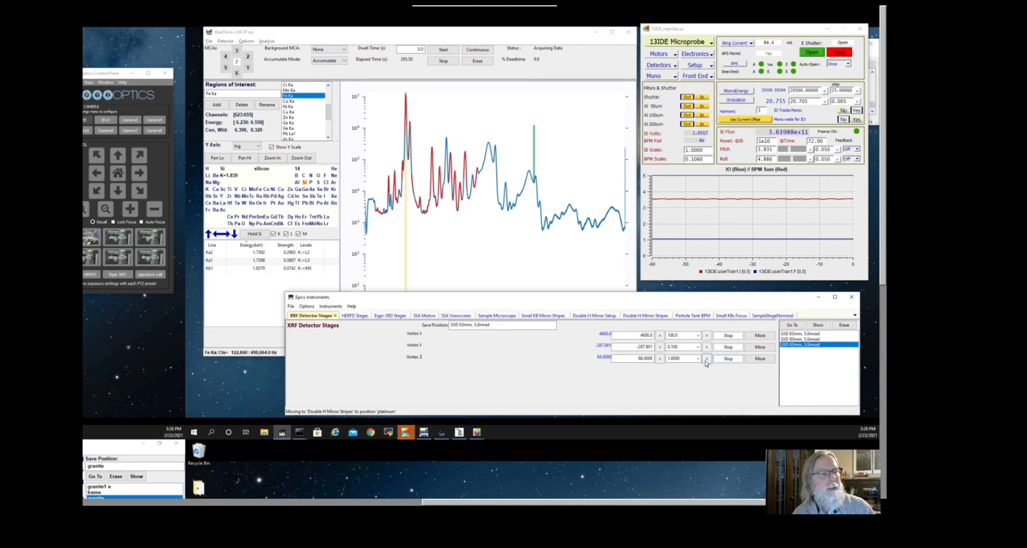
click(706, 361)
click(706, 361)
click(706, 361)
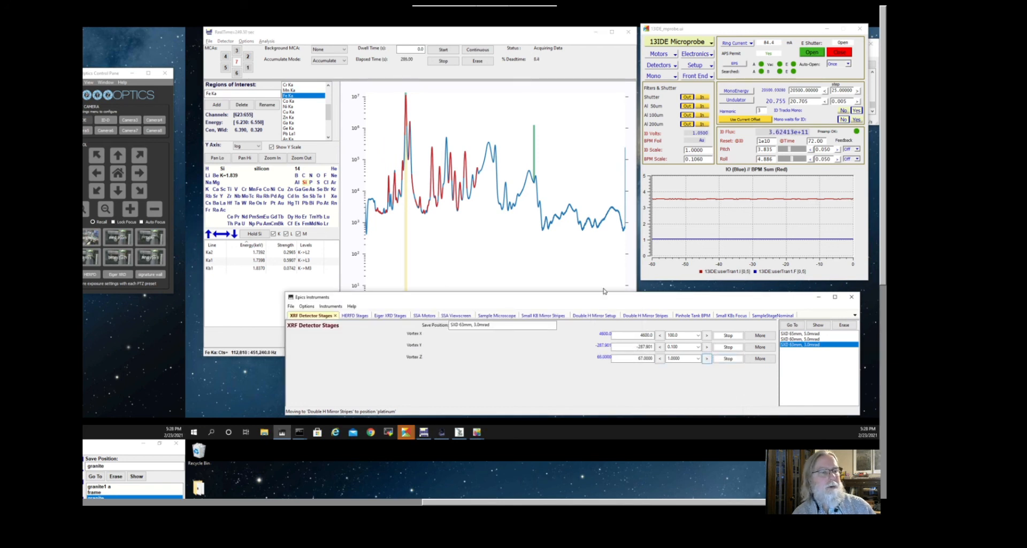
click(443, 49)
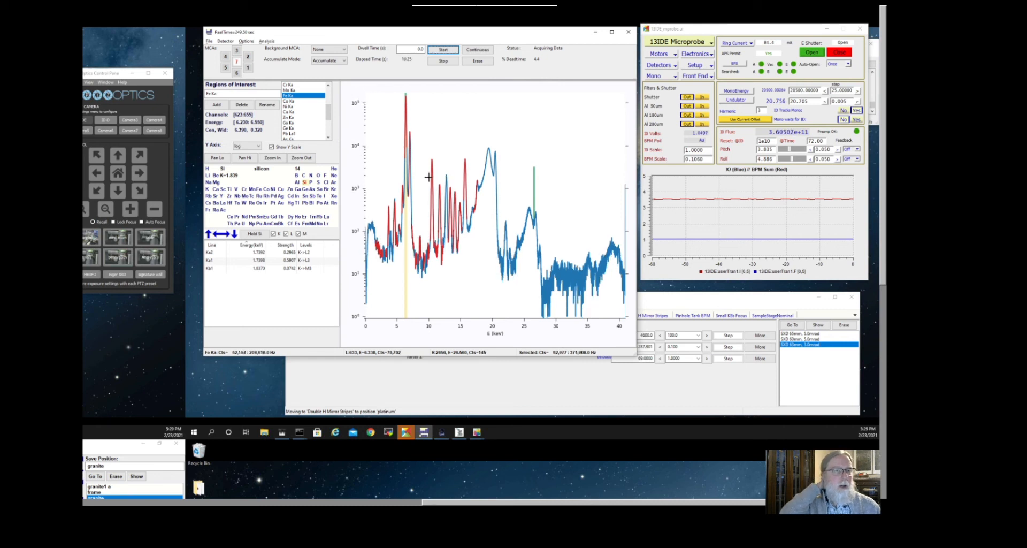
Step: Bring the XRF detector closer along Vertex Z in 1 mm steps to 64.0000
click(592, 392)
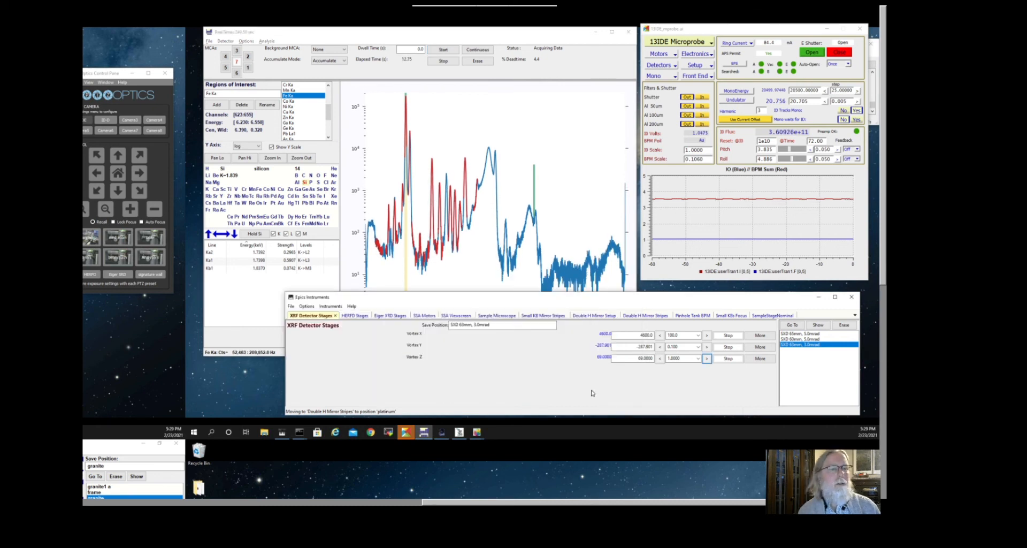
click(660, 359)
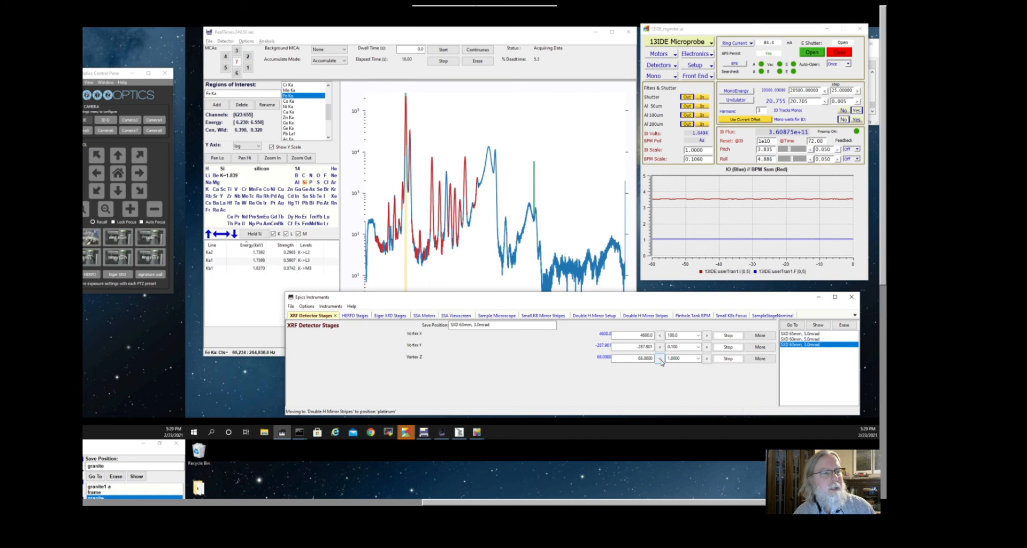
click(659, 358)
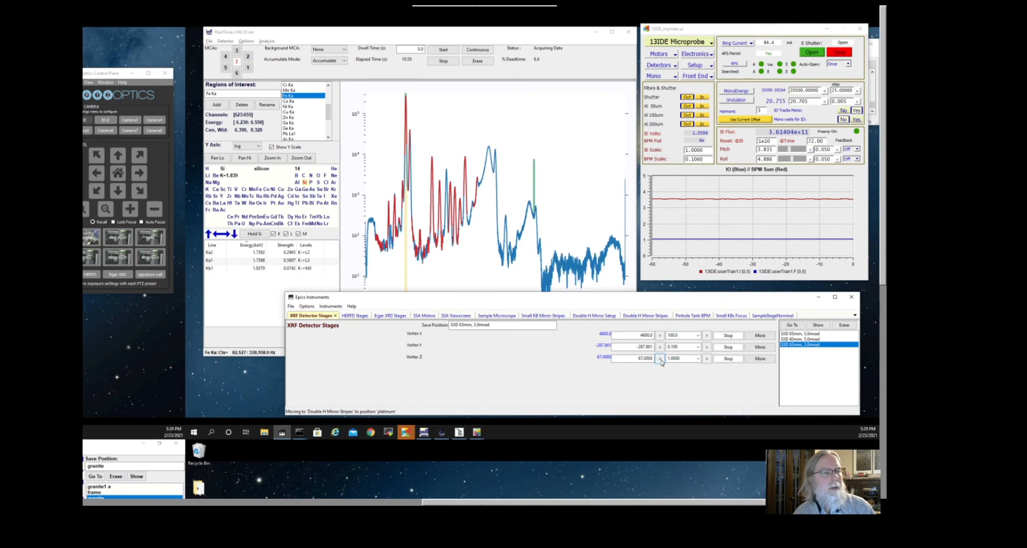
click(661, 361)
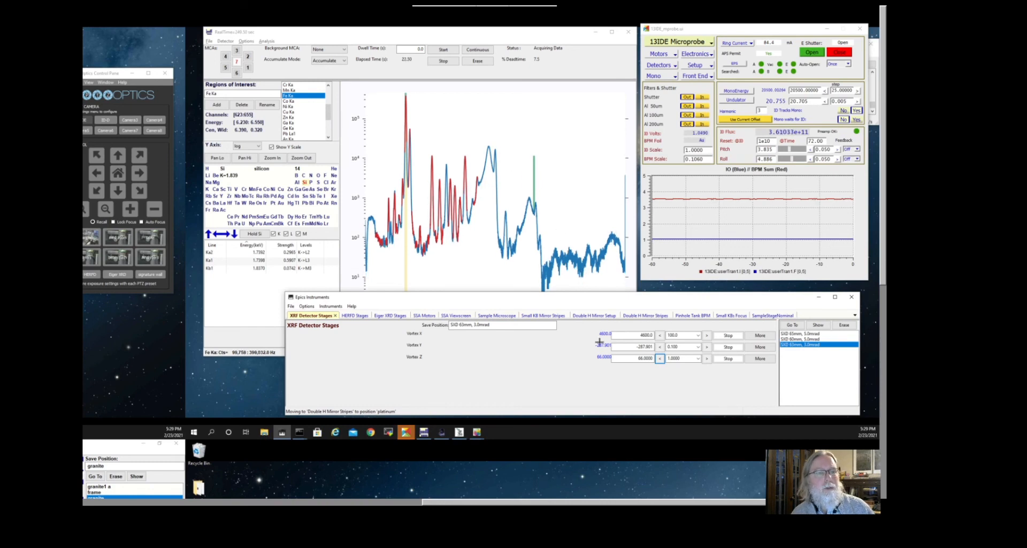
click(659, 358)
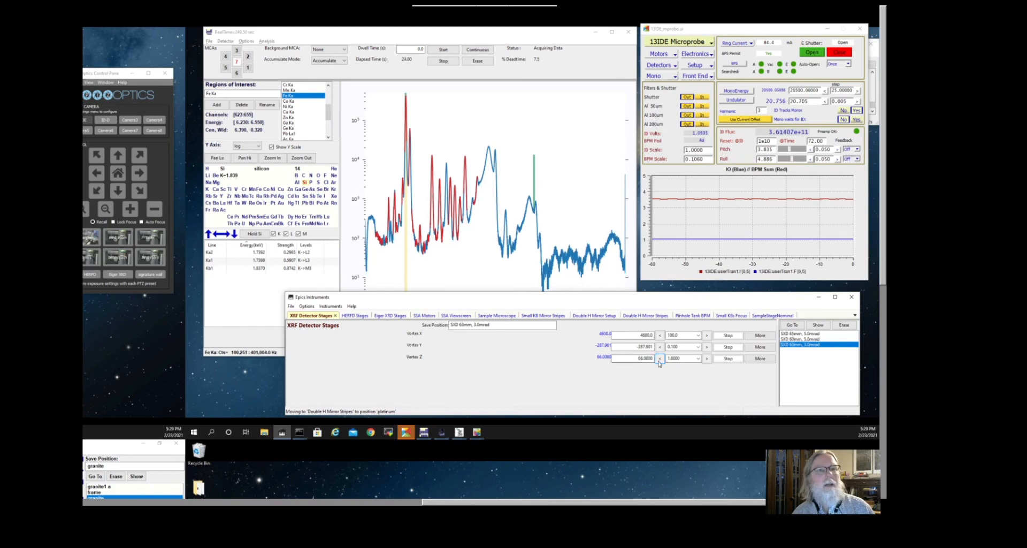
click(659, 359)
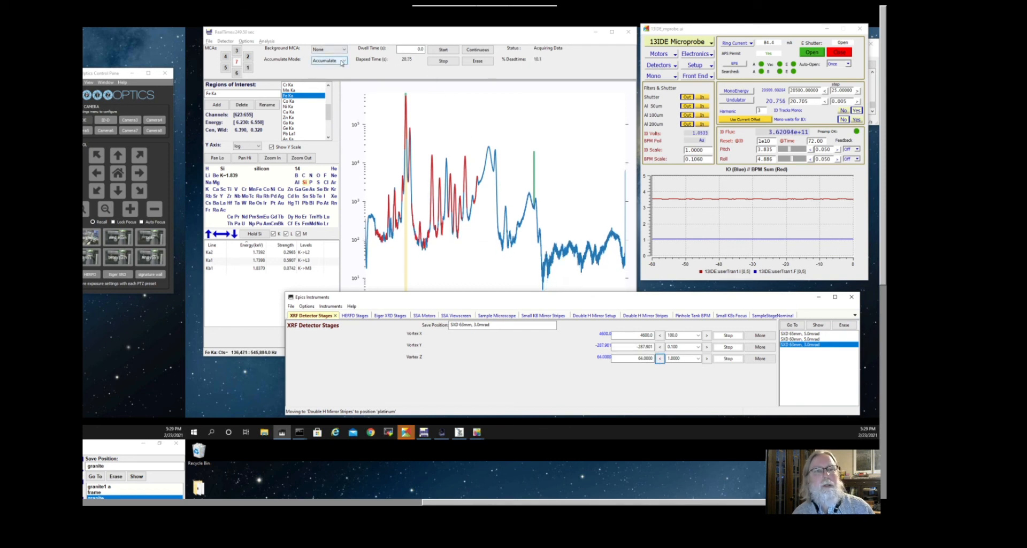
Step: Set the accumulate mode to Single and start a new acquisition
click(343, 61)
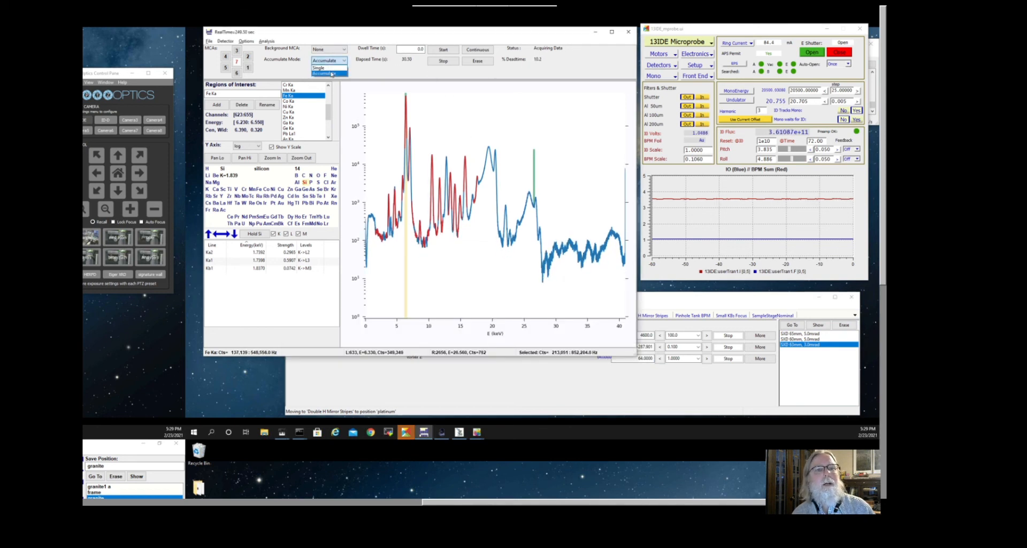
click(320, 68)
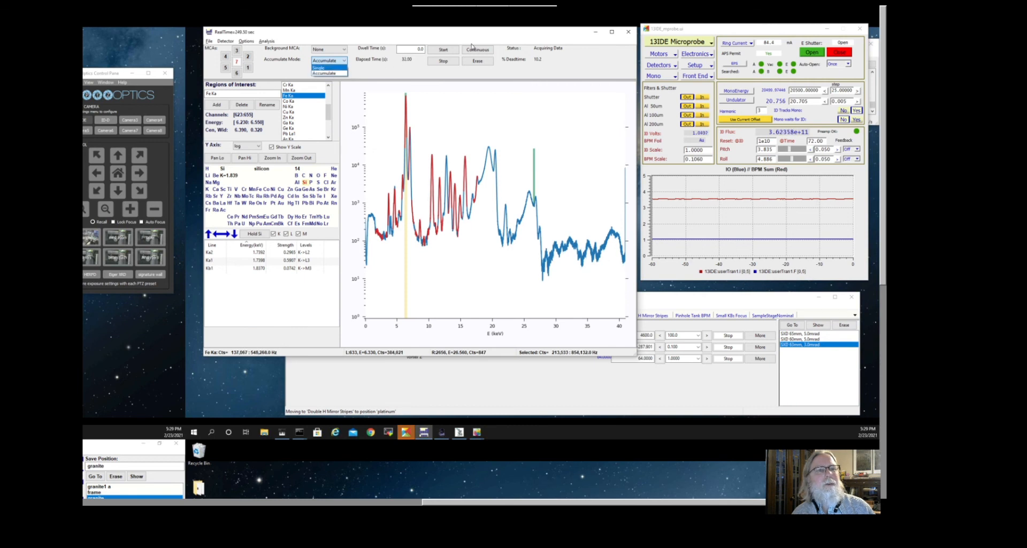
click(447, 51)
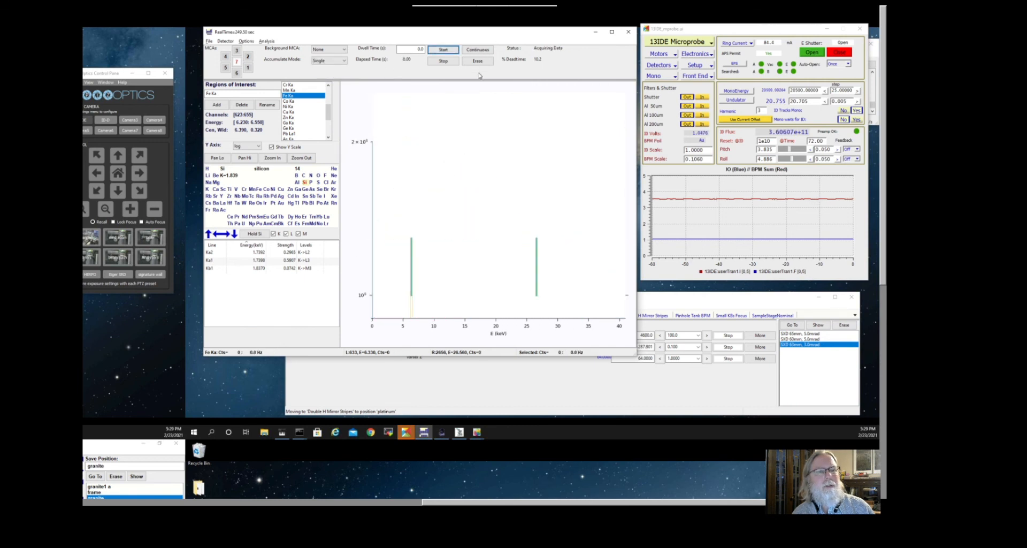